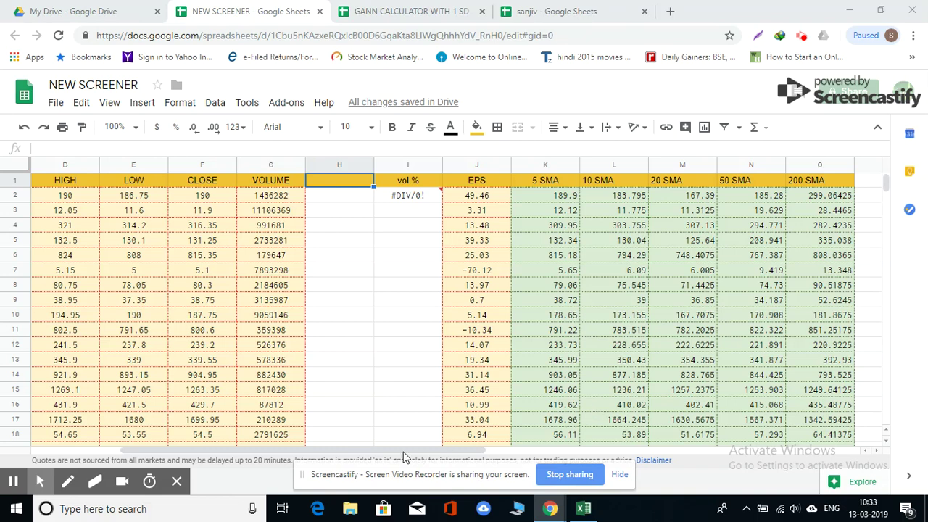
Enter the header "3d avg.vol." in cell H1 of the NEW SCREENER sheet, beside the VOLUME column
drag(402, 449, 185, 479)
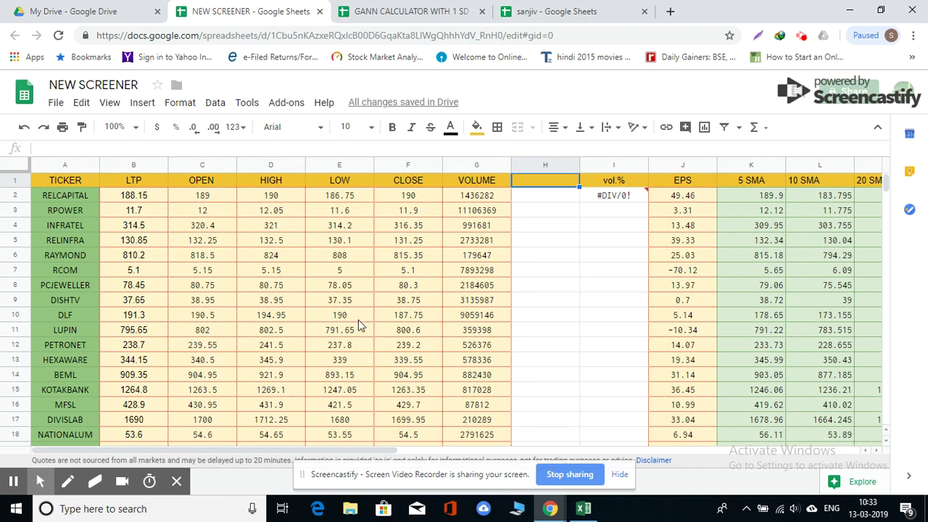
drag(366, 453, 605, 456)
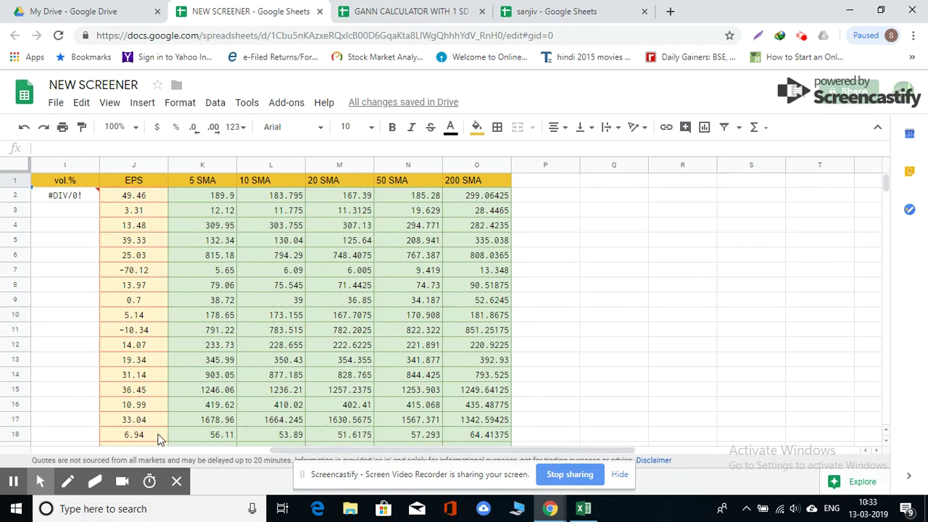
click(300, 453)
drag(301, 452, 143, 453)
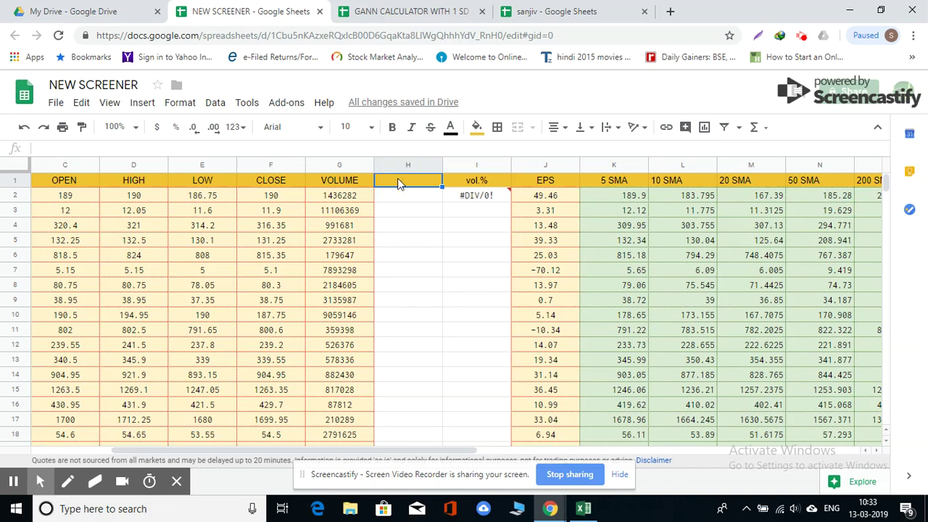
text(3d avg.v)
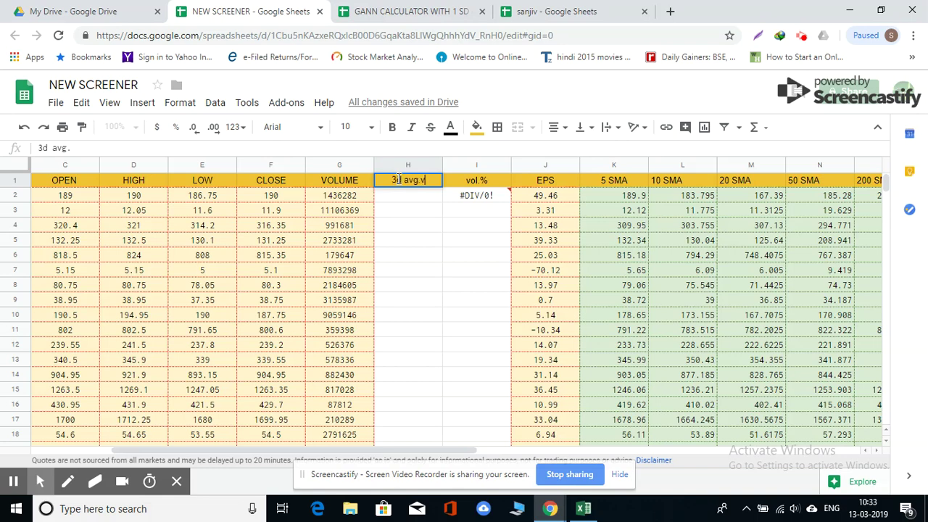
text(ol.)
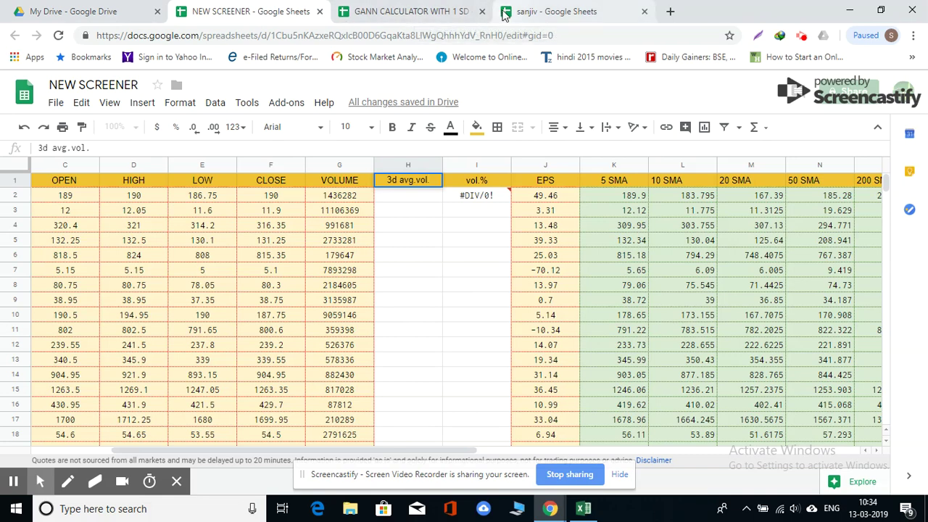
Switch to the spreadsheet with the sbin ticker and examine its daily price history and the avg vol. formula in X2
click(546, 14)
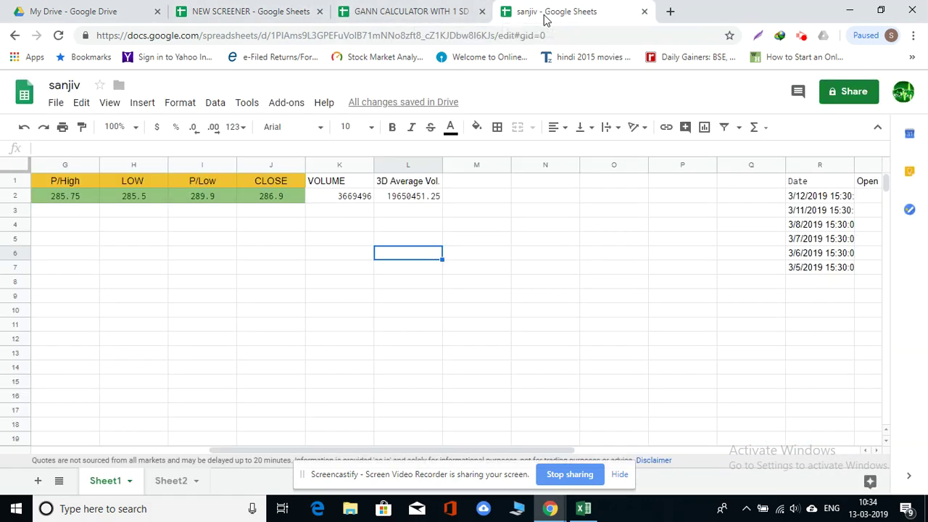
drag(347, 450, 72, 458)
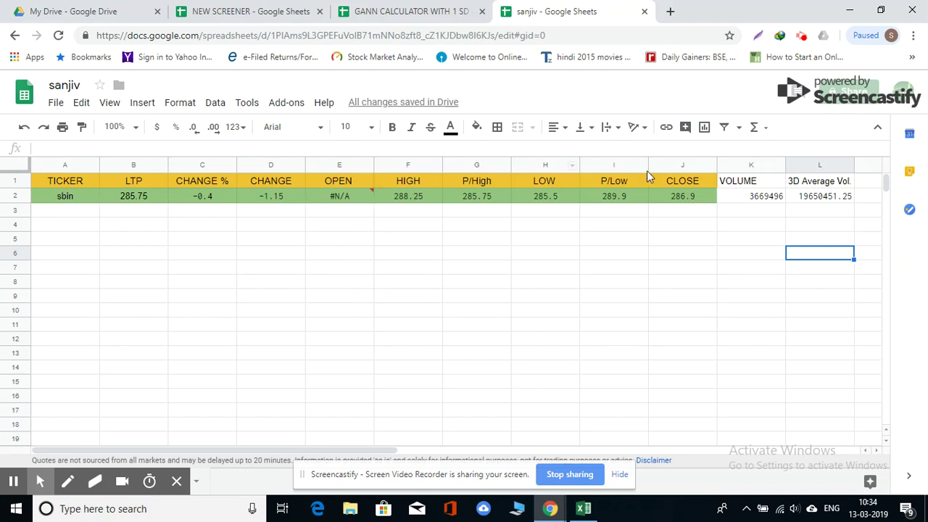
mouse_move(162, 472)
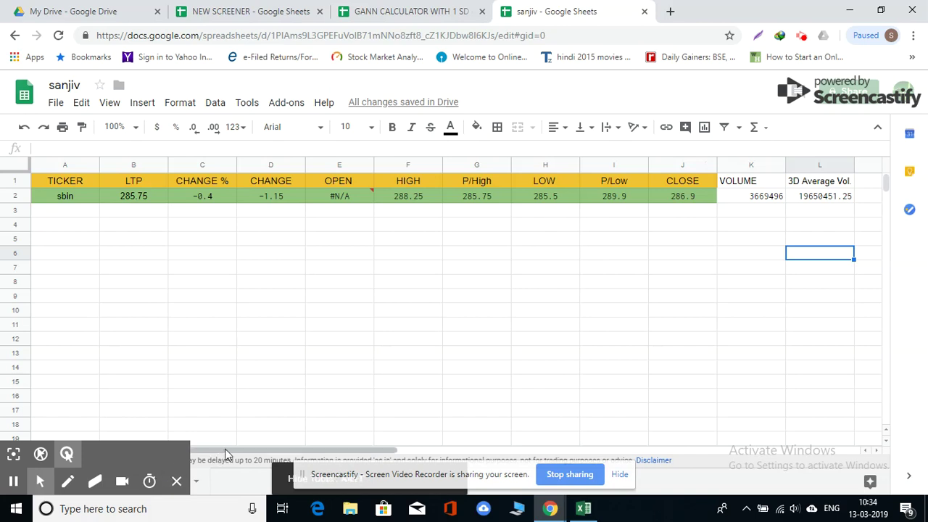
drag(225, 450, 423, 451)
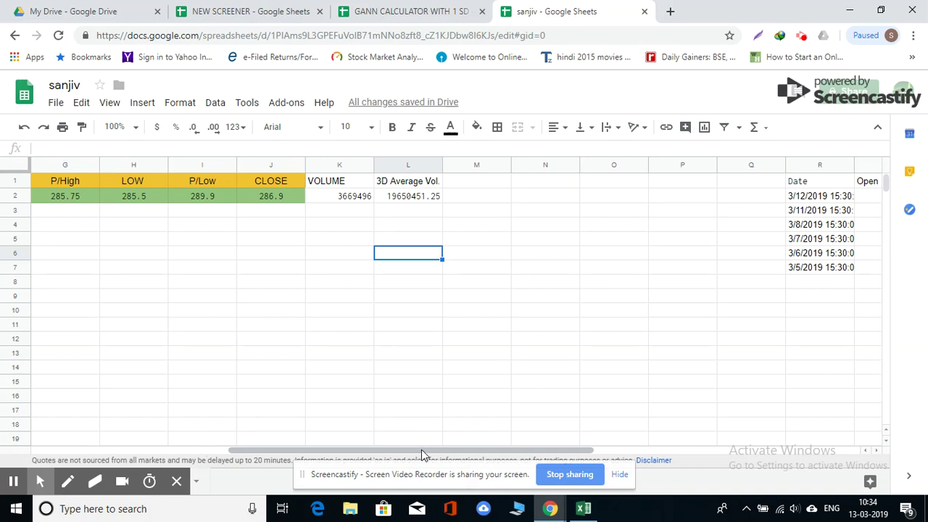
drag(422, 449, 558, 453)
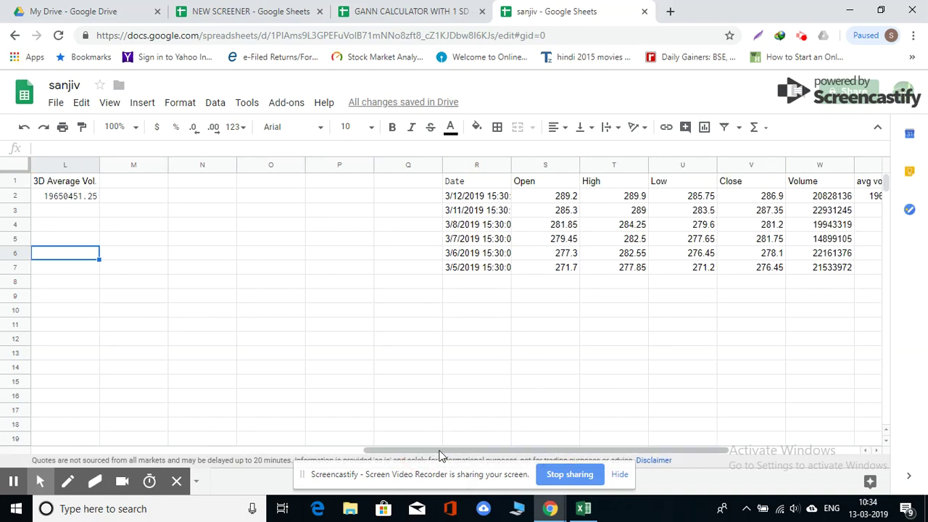
drag(439, 453, 569, 453)
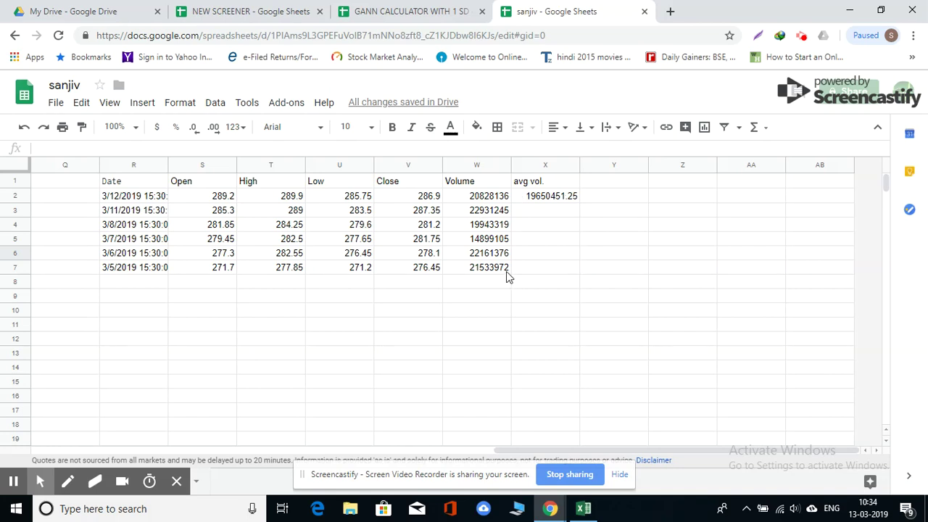
click(542, 200)
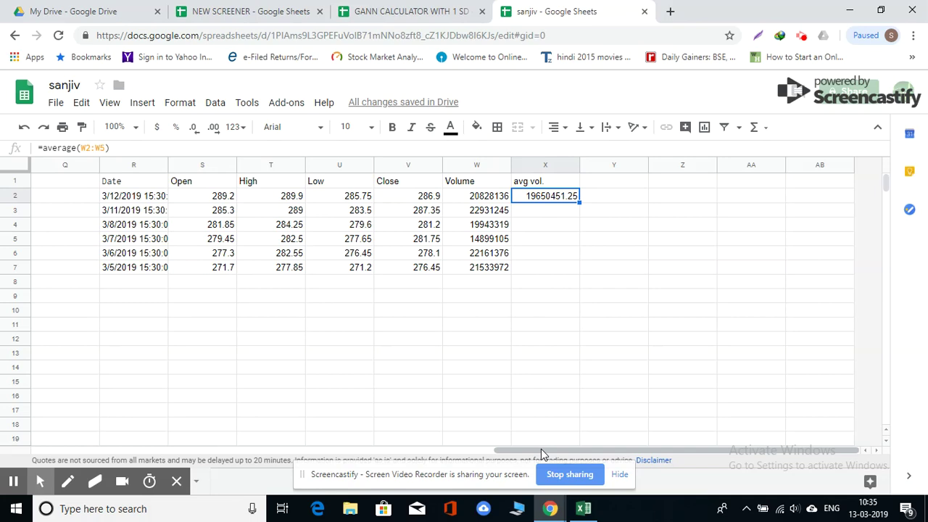
drag(541, 449, 444, 440)
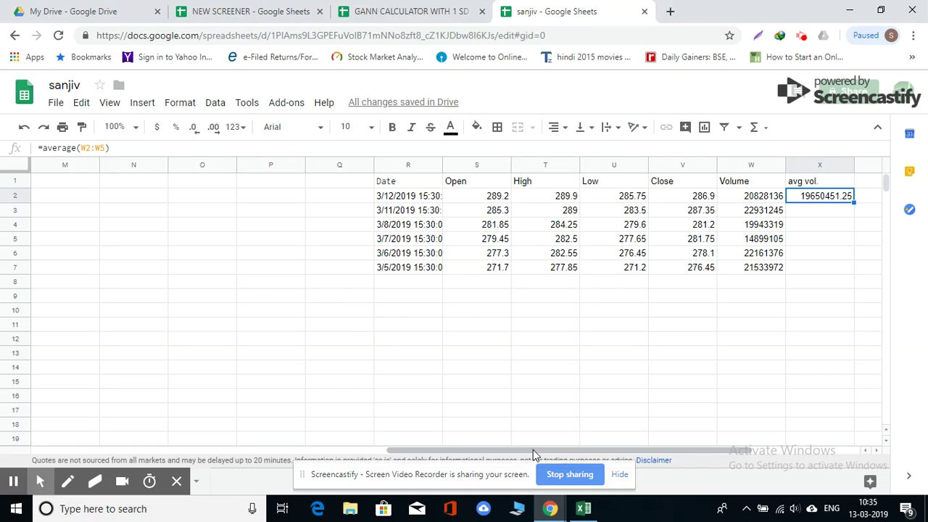
drag(533, 450, 316, 450)
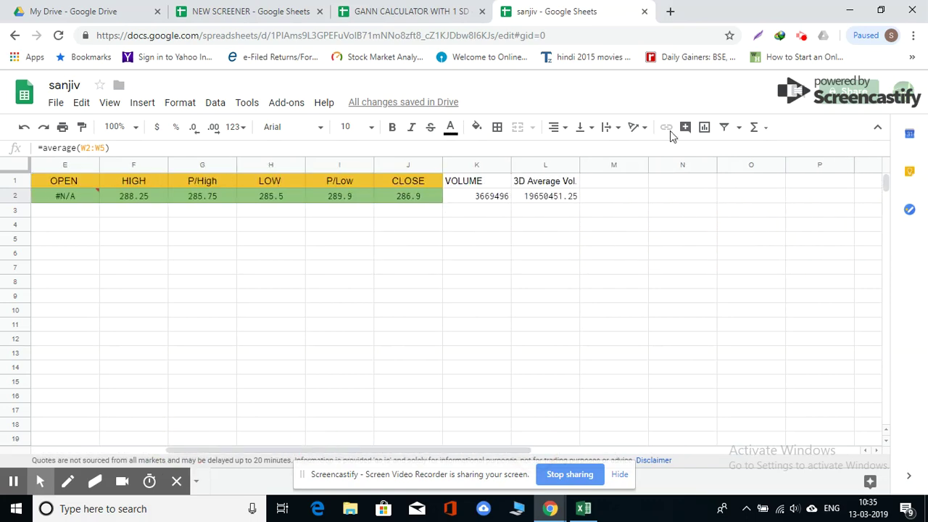
Change the workday.intl offset to -4 in the 3D Average Vol. formula in cell L2
click(541, 199)
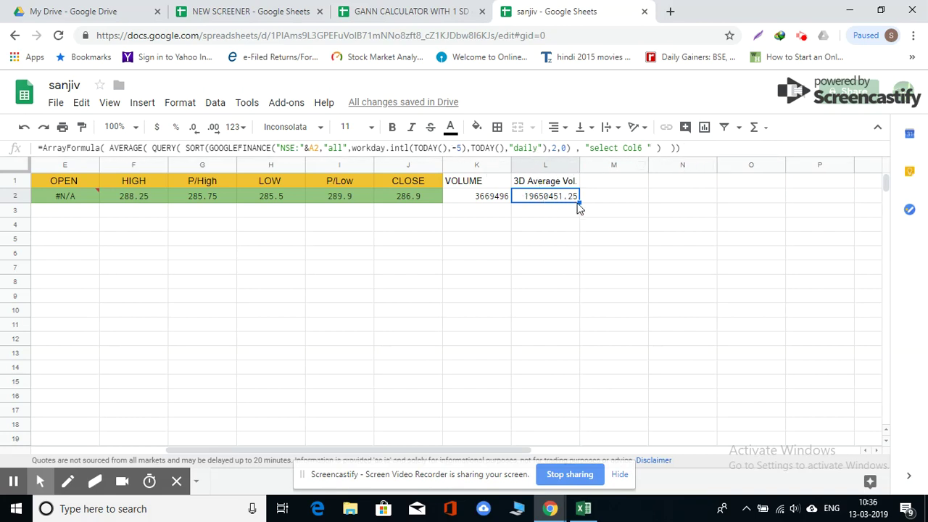
click(455, 148)
text(-)
click(463, 147)
key(BackSpace)
text(4)
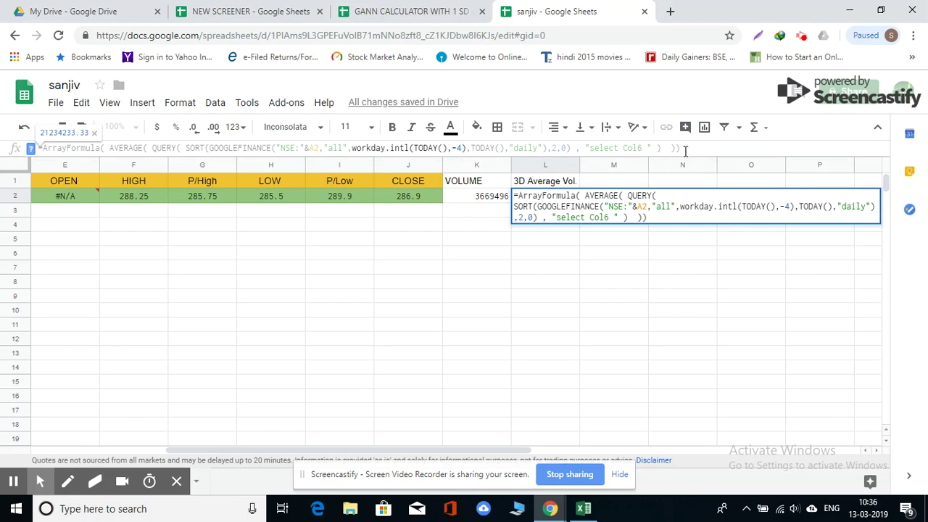
key(Return)
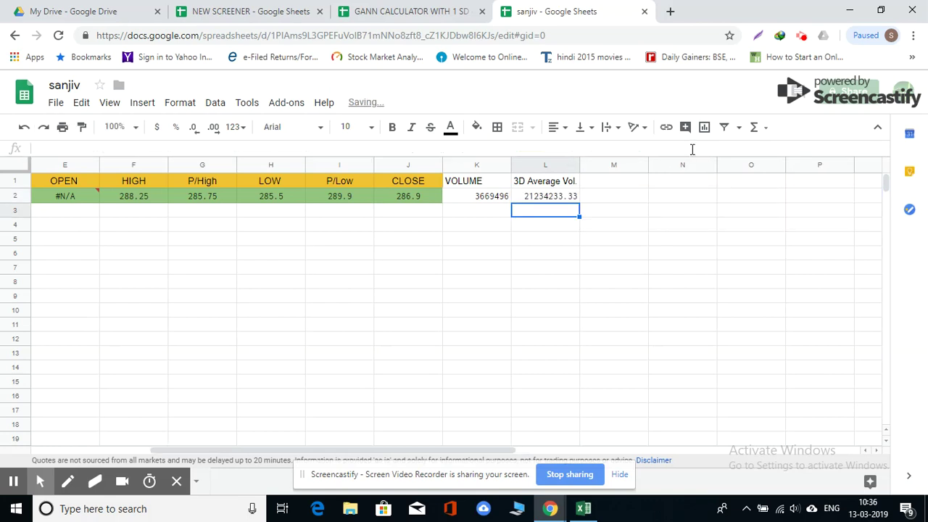
Change the avg vol. formula in cell X2 to average the Volume range W2:W4
click(444, 451)
drag(484, 454, 631, 459)
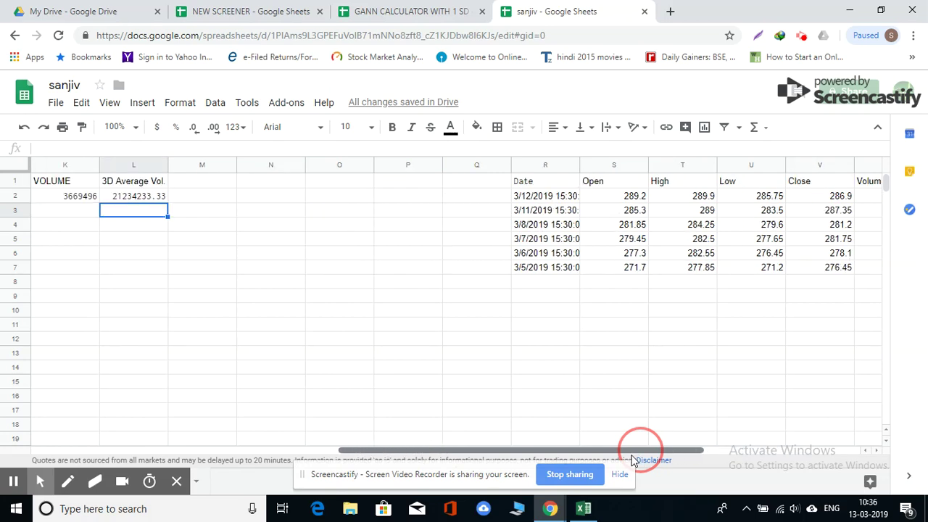
drag(631, 451, 738, 448)
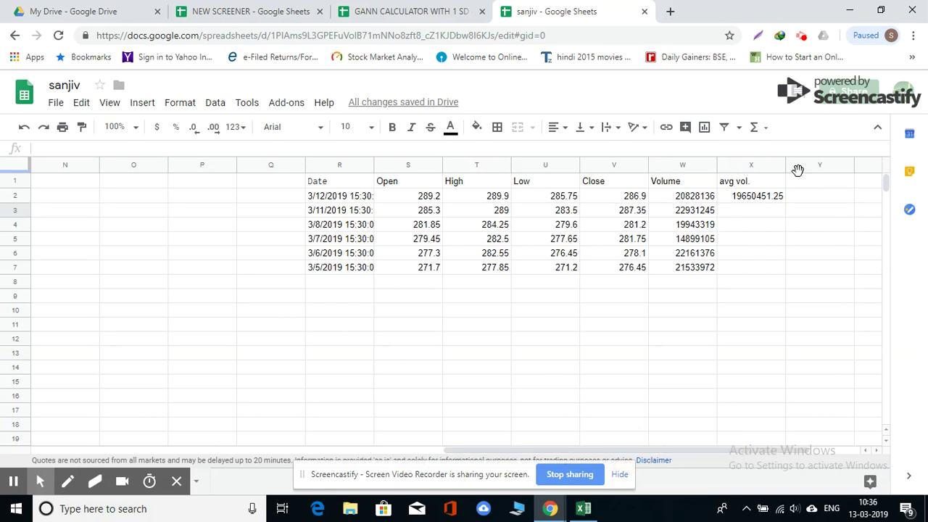
click(752, 201)
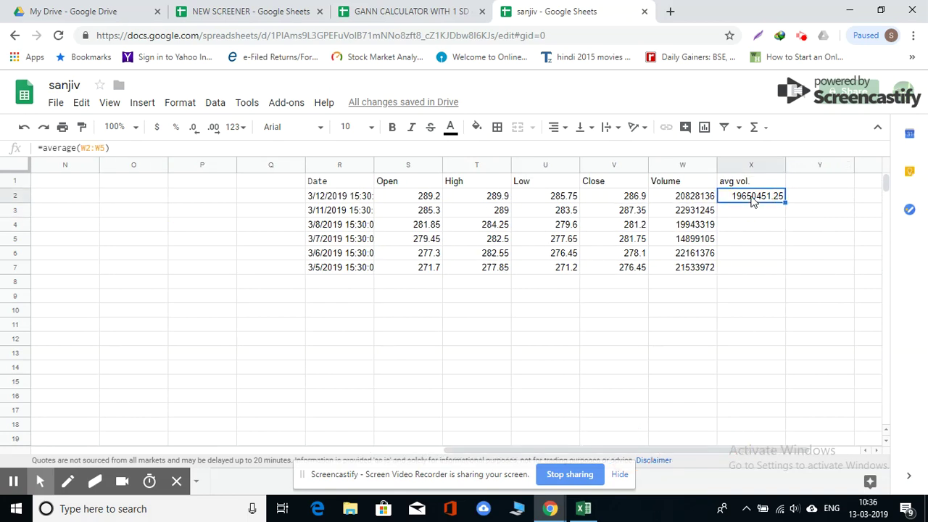
click(106, 148)
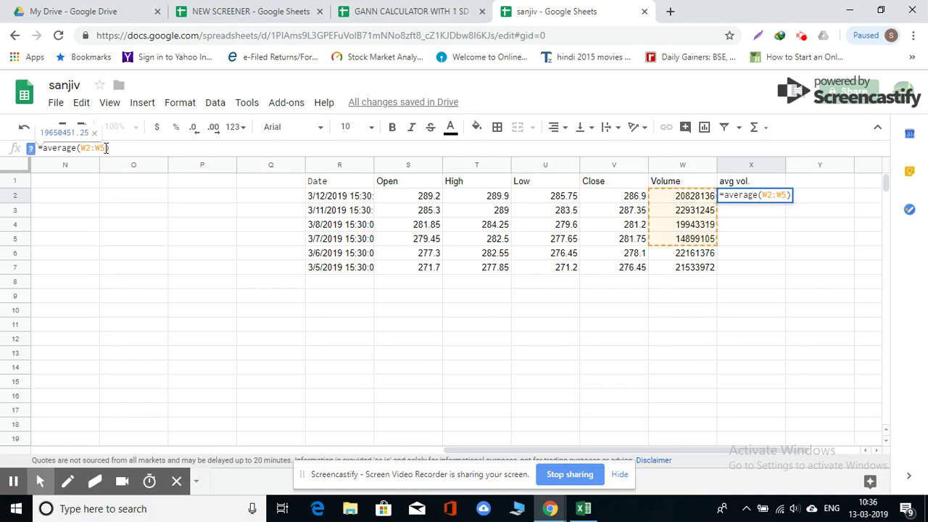
key(BackSpace)
text(4)
key(Return)
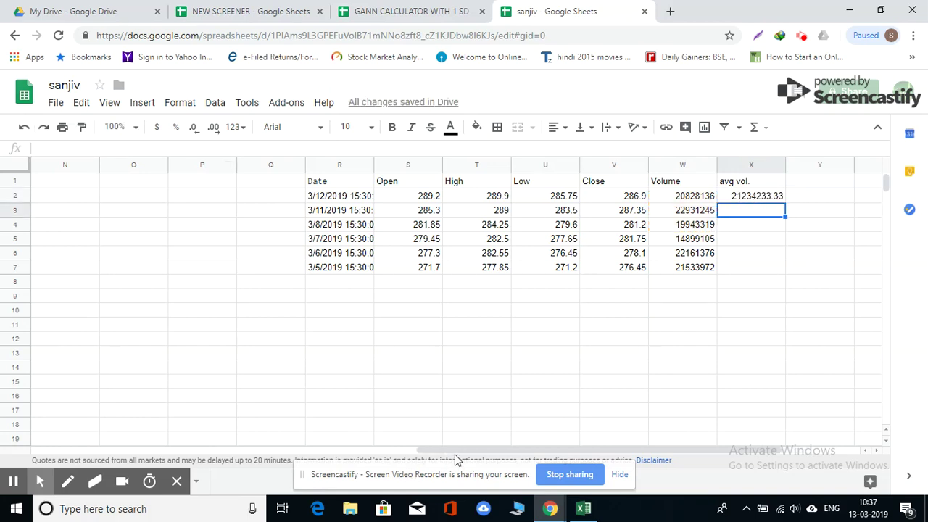
Set the workday.intl offset in the 3D Average Vol. formula in L2 to -5
drag(454, 450, 294, 450)
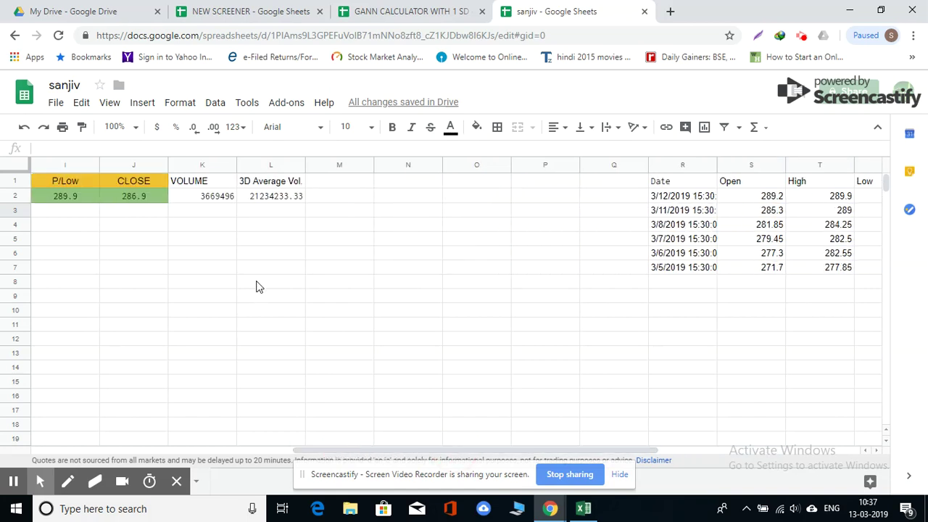
click(284, 198)
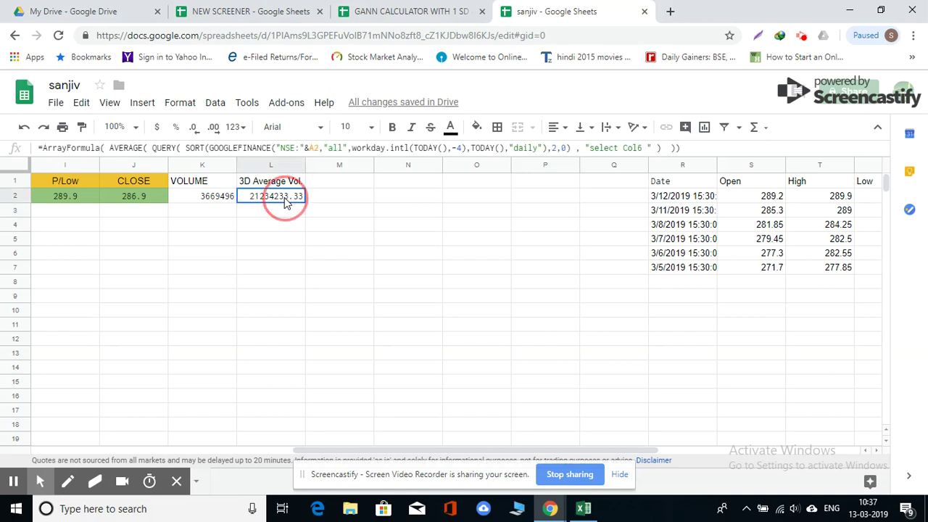
click(462, 148)
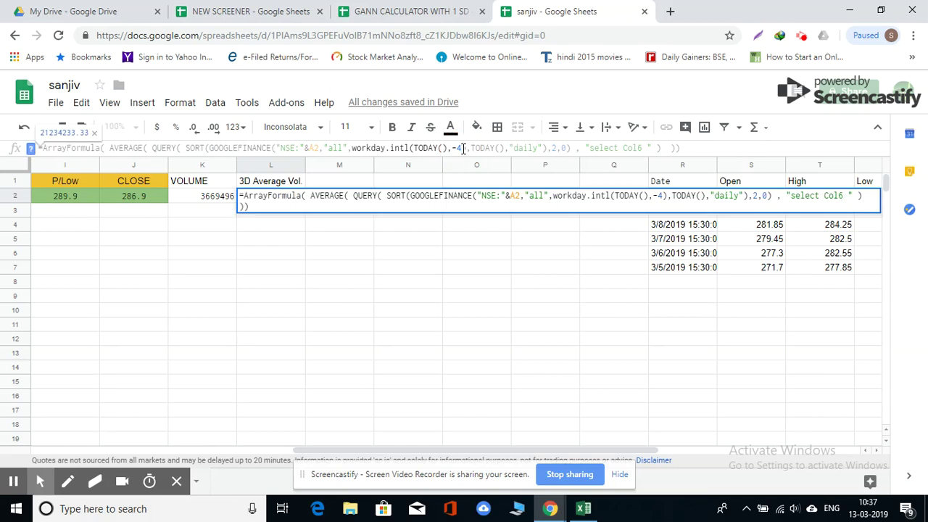
key(BackSpace)
text(5)
key(Return)
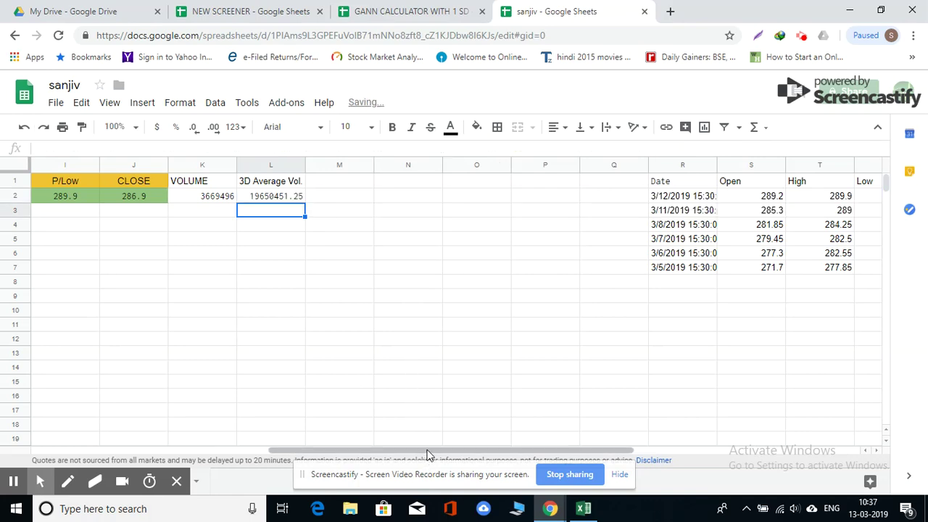
Extend the avg vol. formula in cell X2 to average the Volume range W2:W5
click(428, 451)
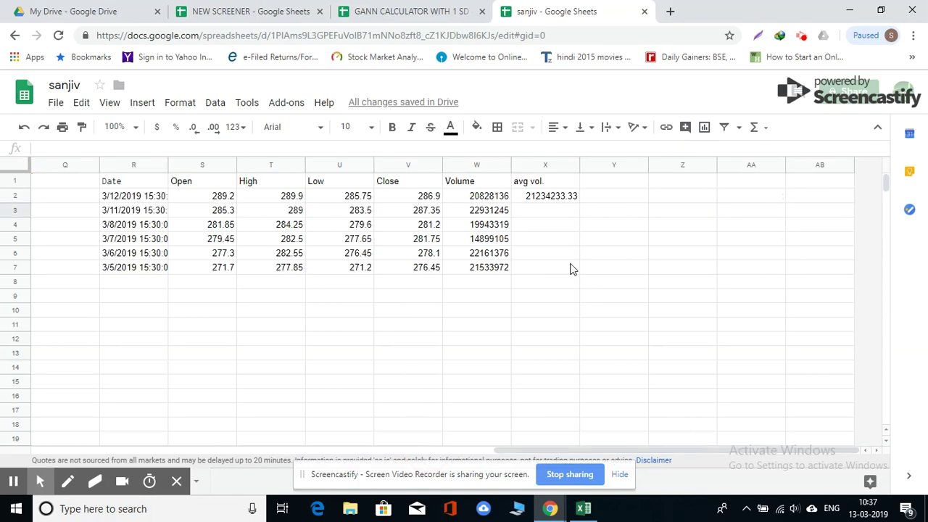
click(553, 198)
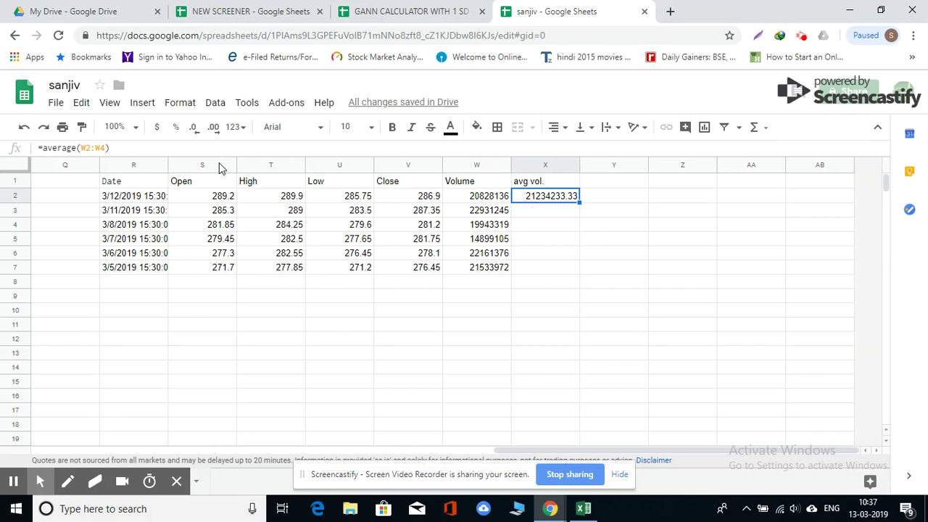
click(106, 147)
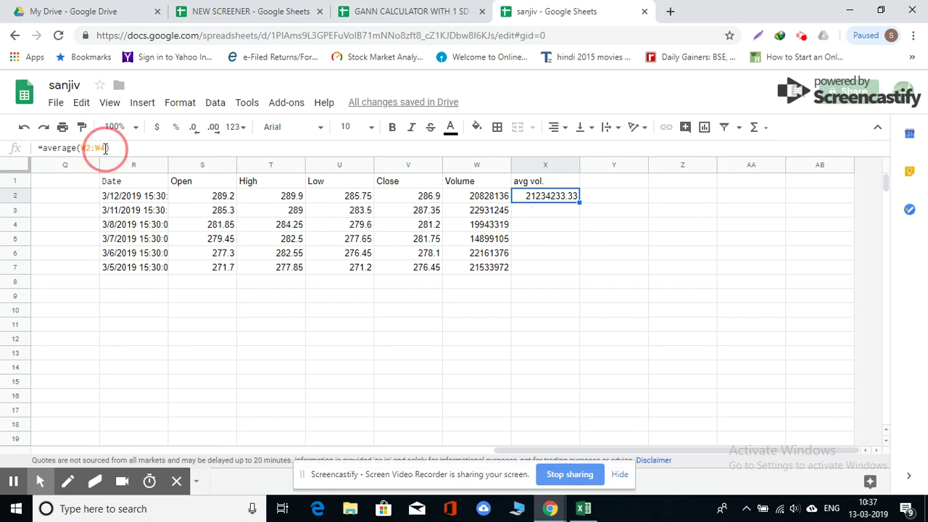
key(BackSpace)
text(5)
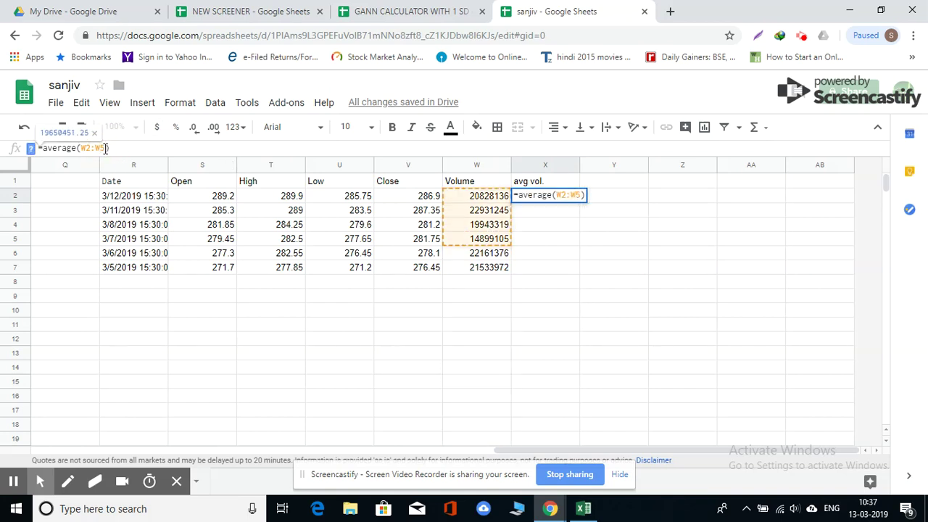
key(Return)
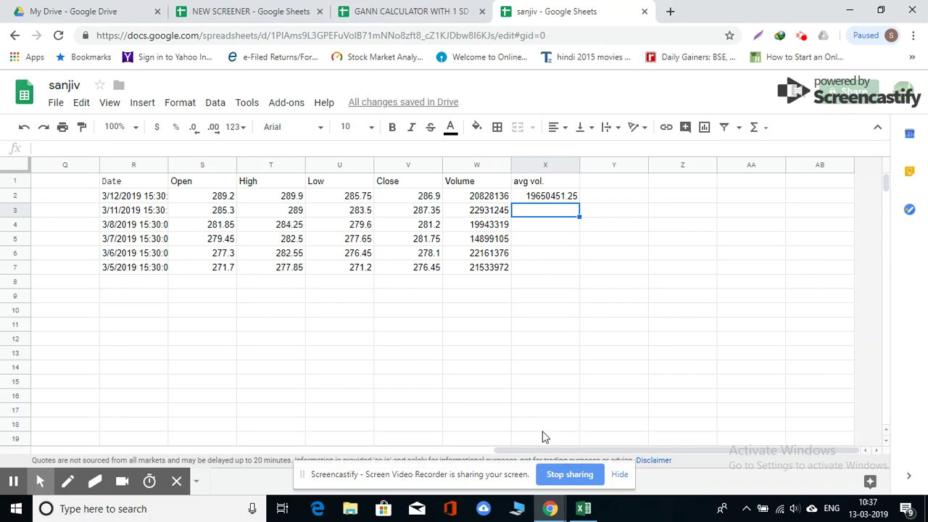
Edit the 3D Average Vol. formula in L2 so its workday.intl offset is -4
drag(534, 451, 296, 456)
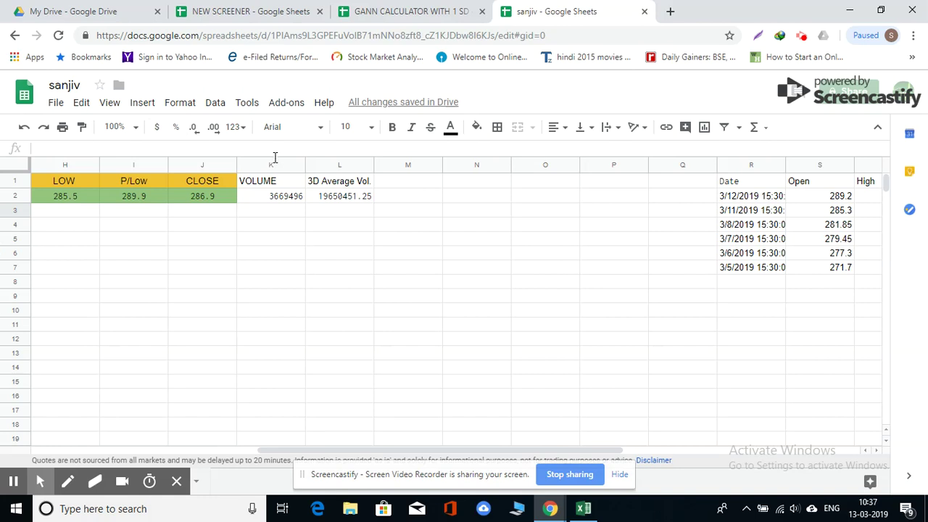
click(353, 201)
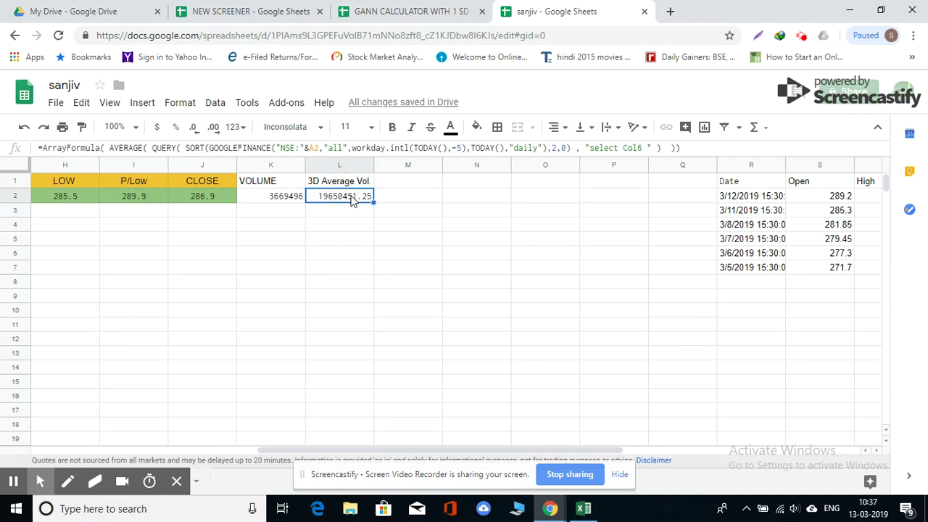
click(463, 148)
key(BackSpace)
text(4)
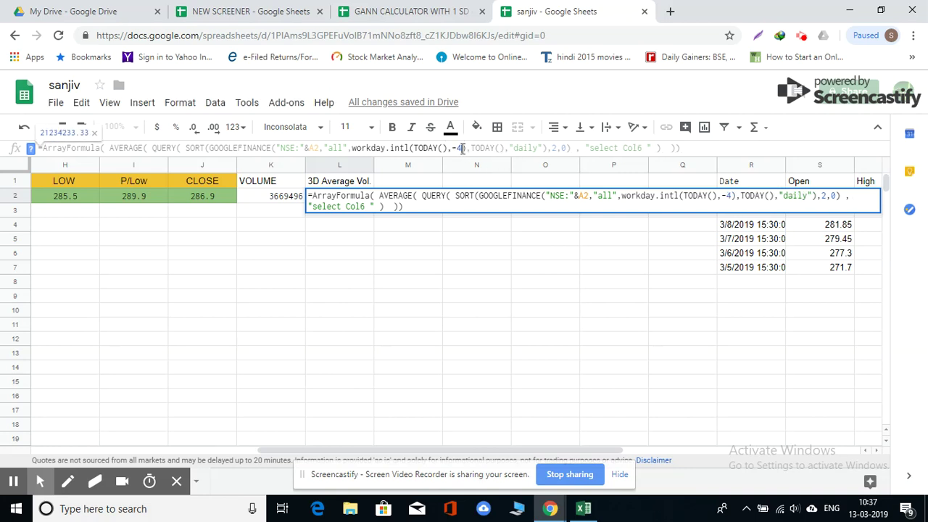
key(Return)
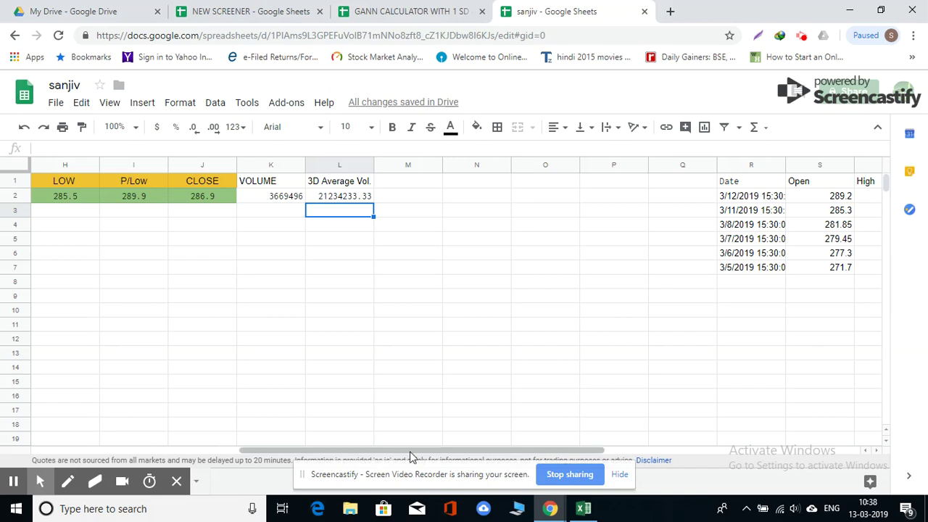
Copy the entire 3D Average Vol. ArrayFormula from cell L2
drag(421, 452, 631, 441)
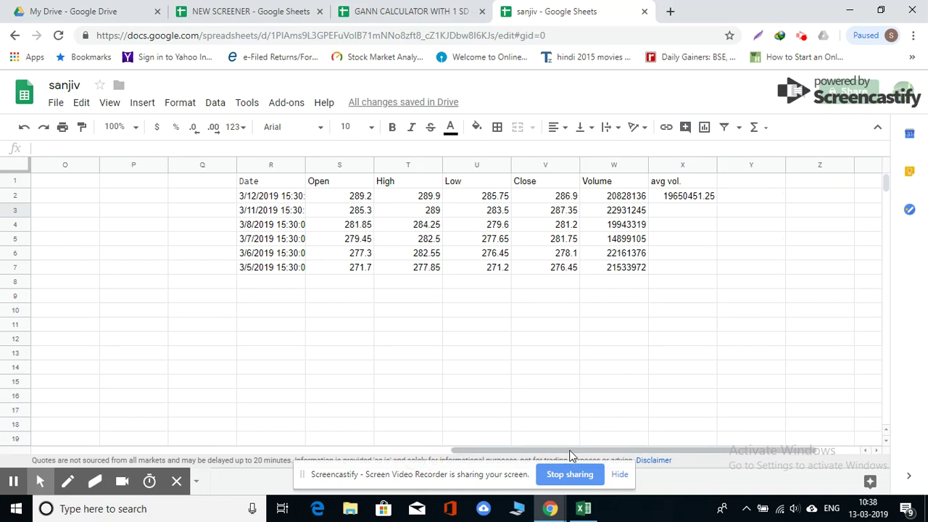
drag(570, 455, 237, 456)
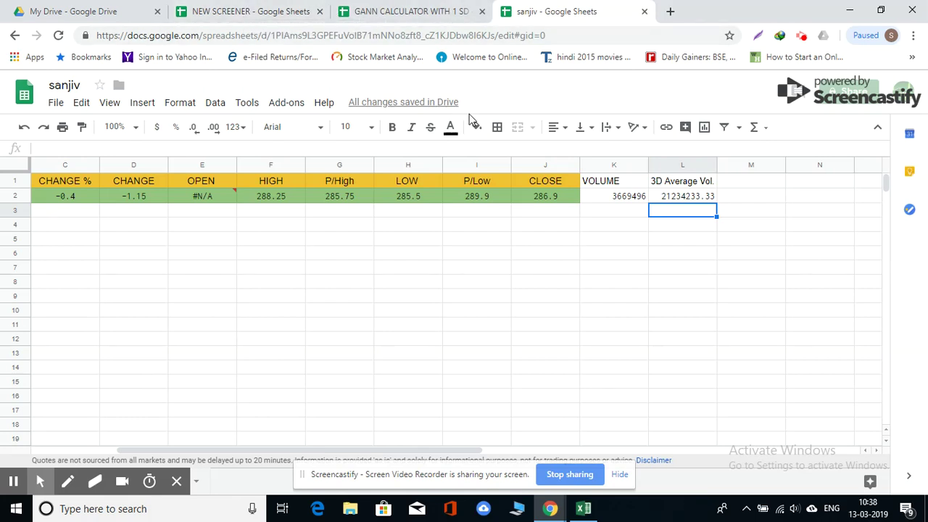
click(698, 201)
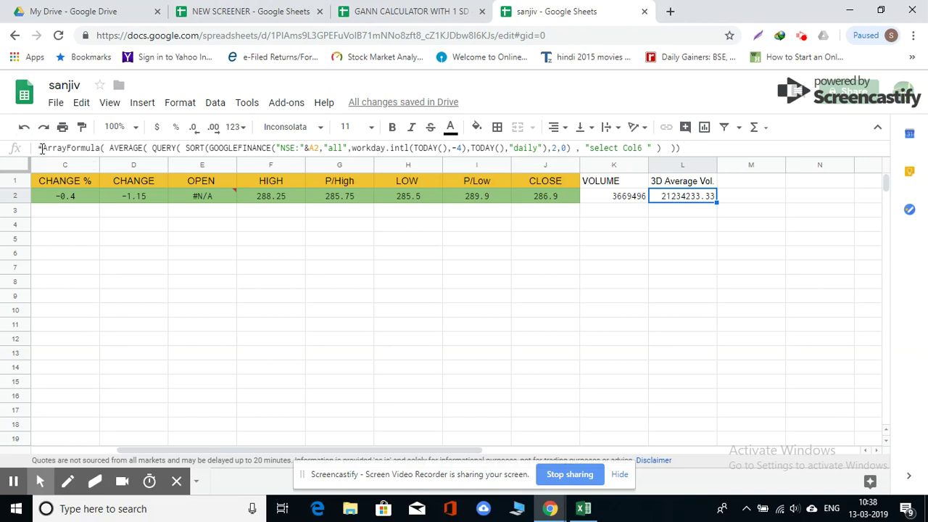
click(683, 148)
shift+click(73, 150)
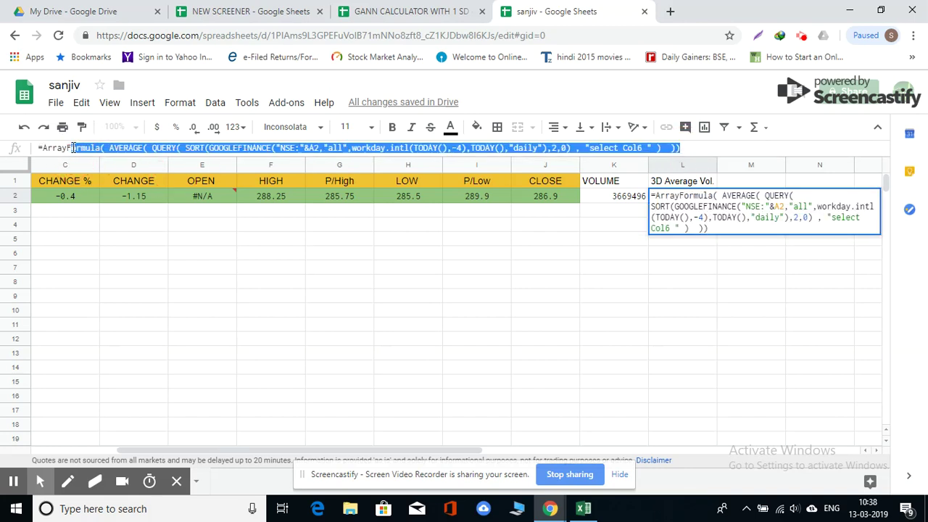
right_click(74, 149)
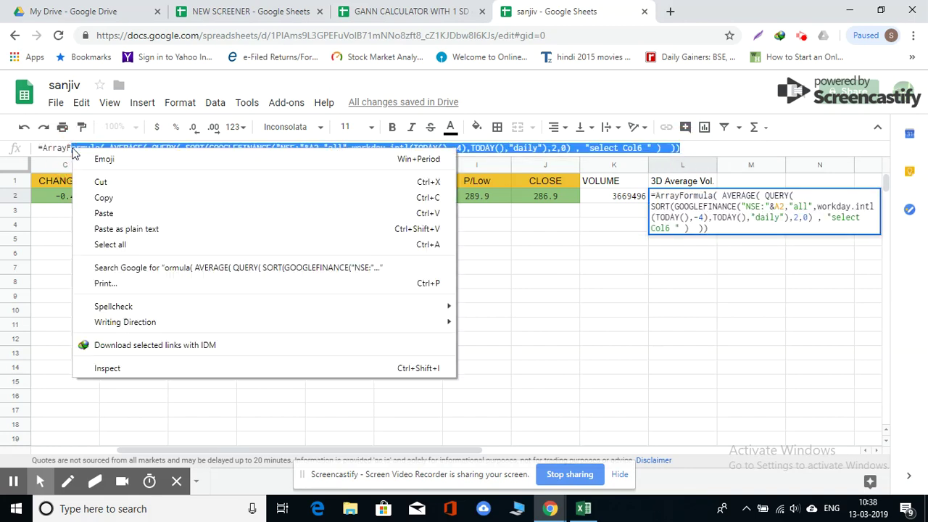
click(108, 197)
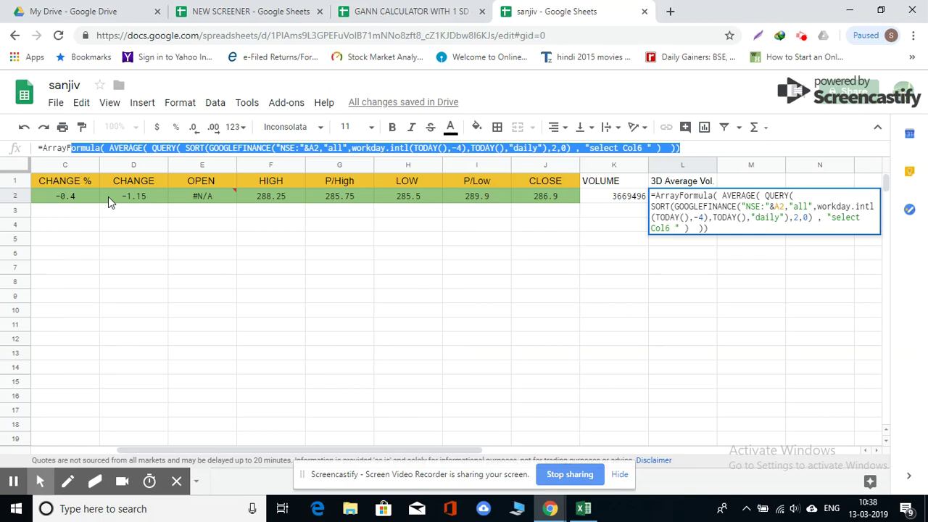
right_click(100, 148)
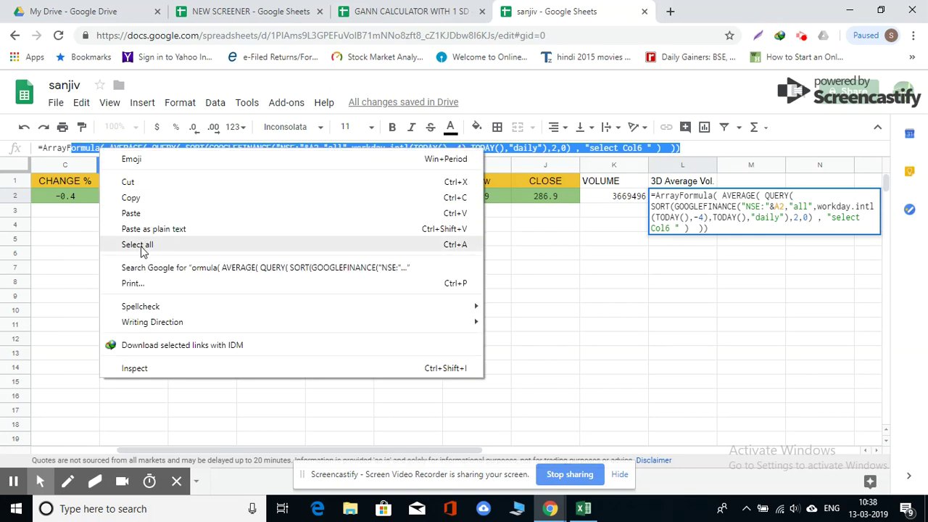
click(141, 246)
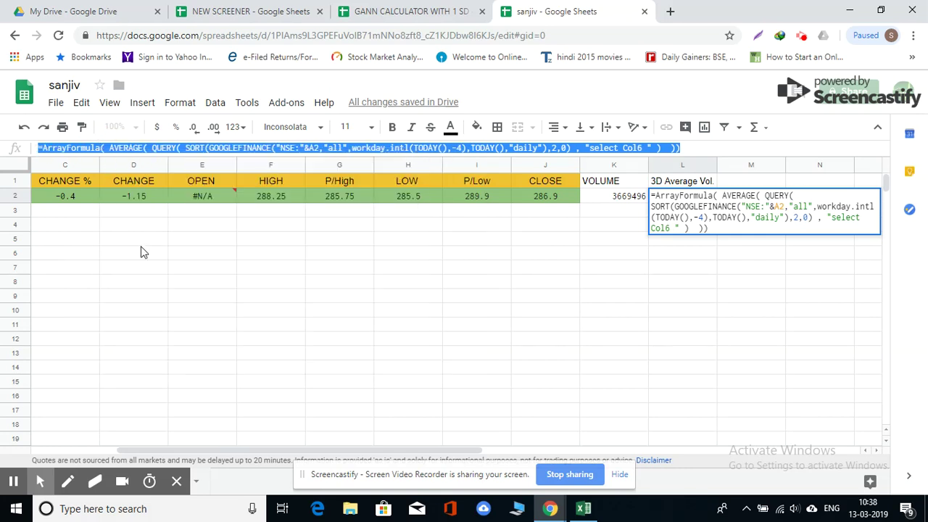
right_click(113, 149)
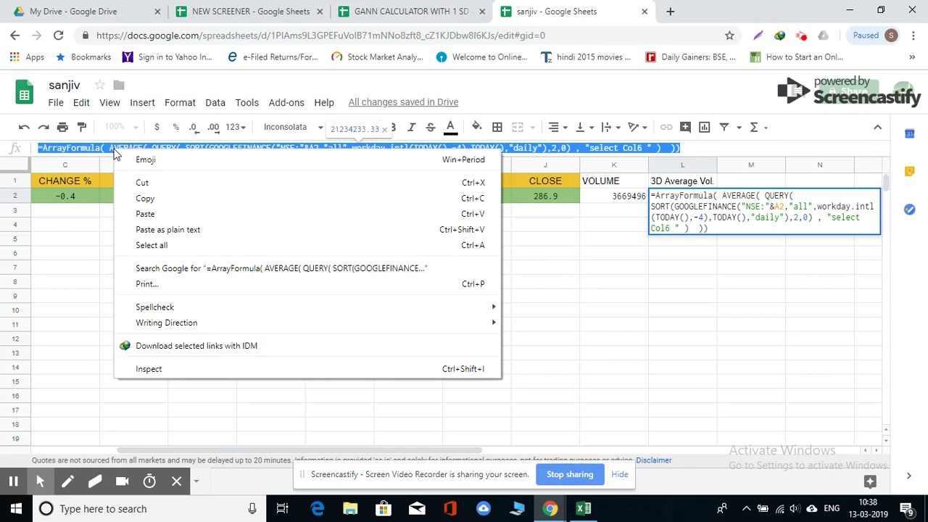
click(150, 203)
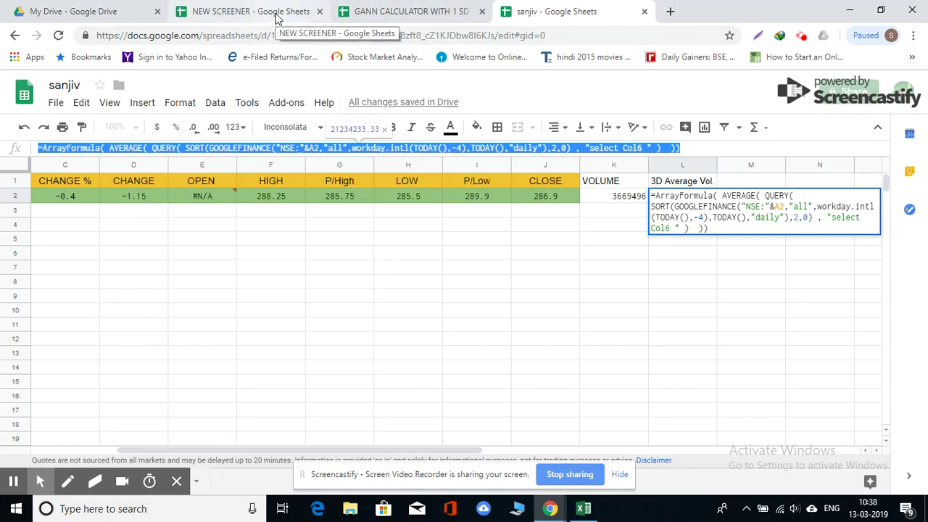
Paste the copied average-volume formula into cell H2 under 3d avg.vol. in the NEW SCREENER spreadsheet
click(275, 18)
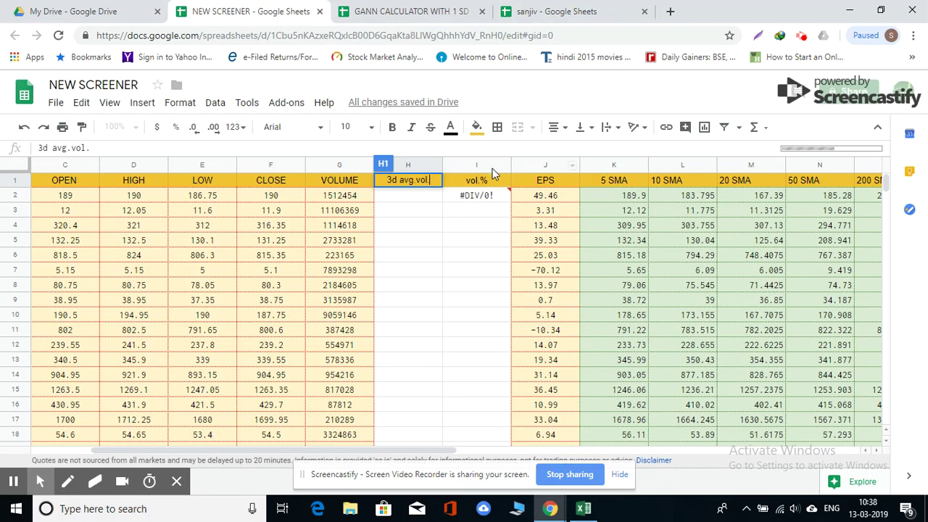
click(403, 196)
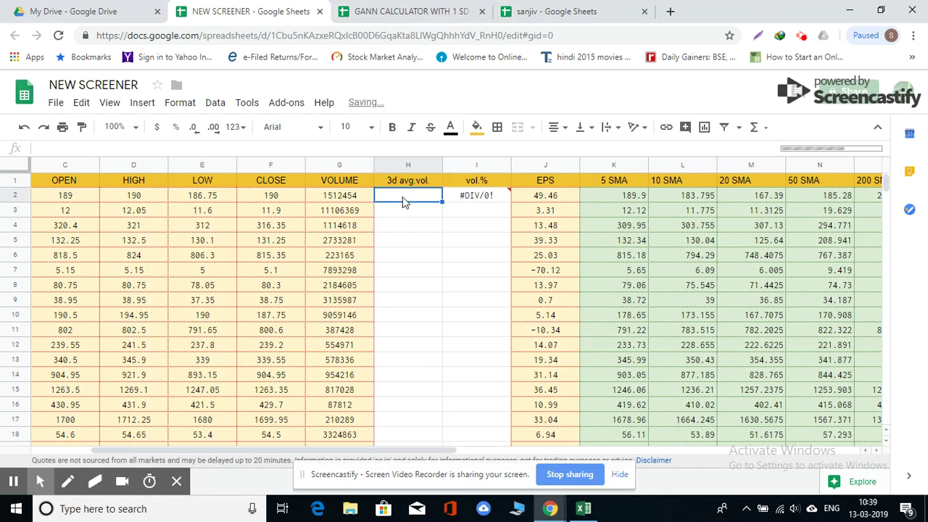
right_click(404, 199)
click(441, 256)
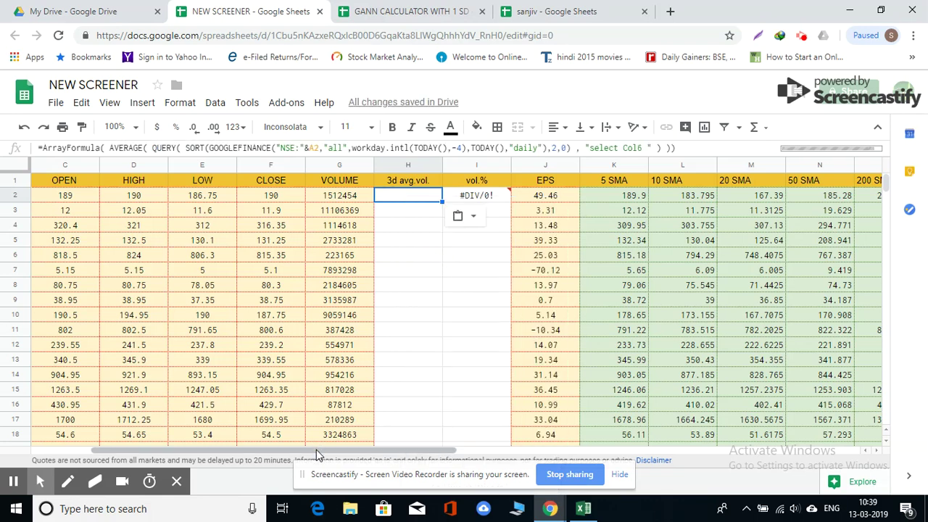
drag(125, 452, 110, 450)
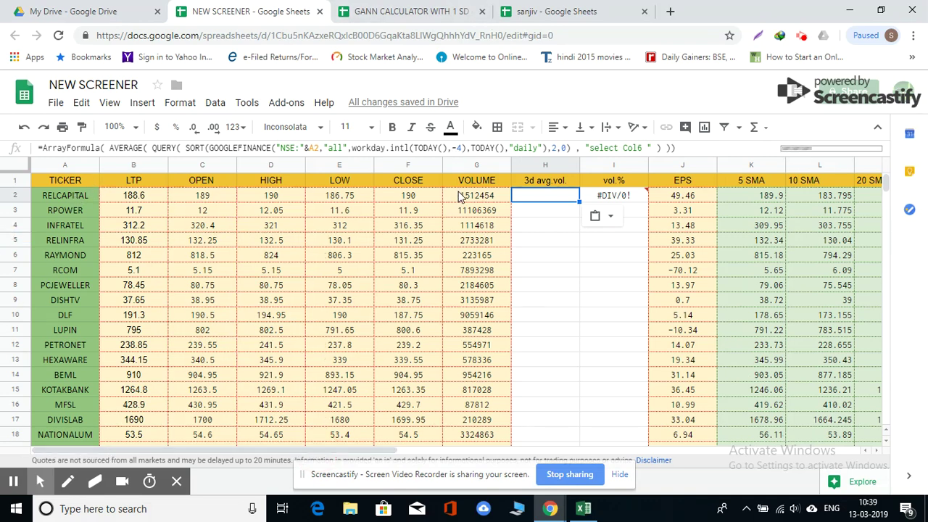
Return to the test spreadsheet and set the ticker in cell A2 to relcapital
click(563, 12)
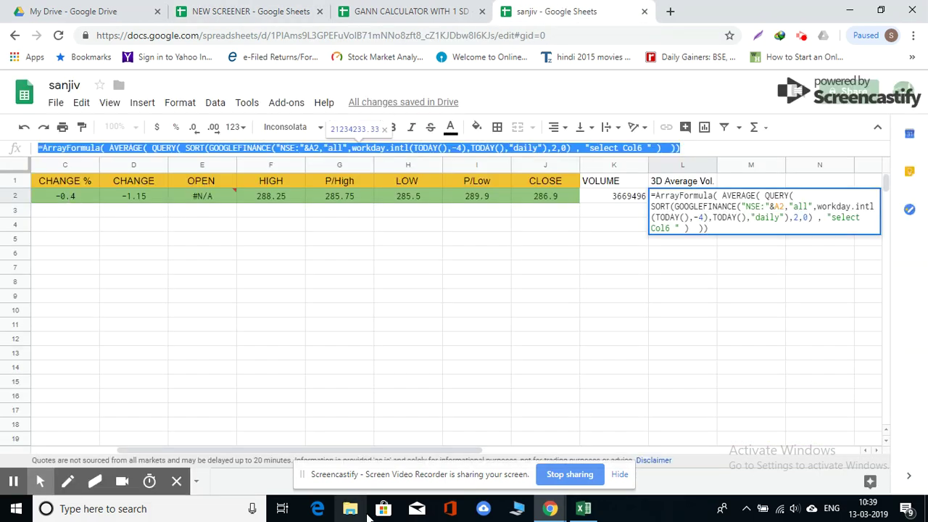
drag(406, 456, 319, 452)
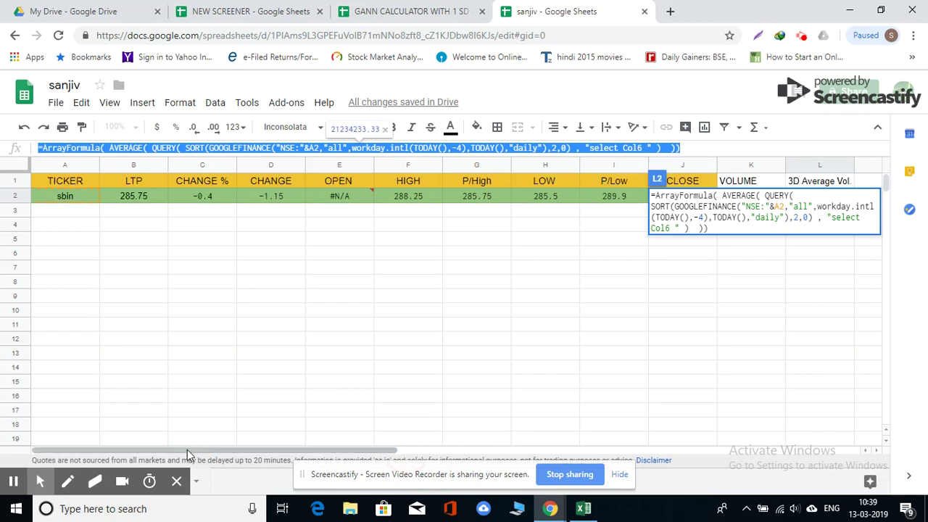
click(76, 197)
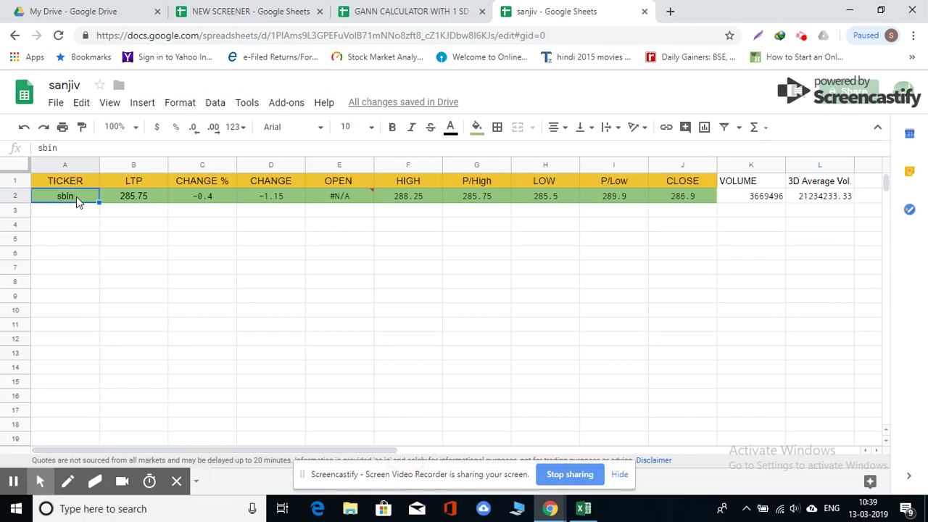
text(re)
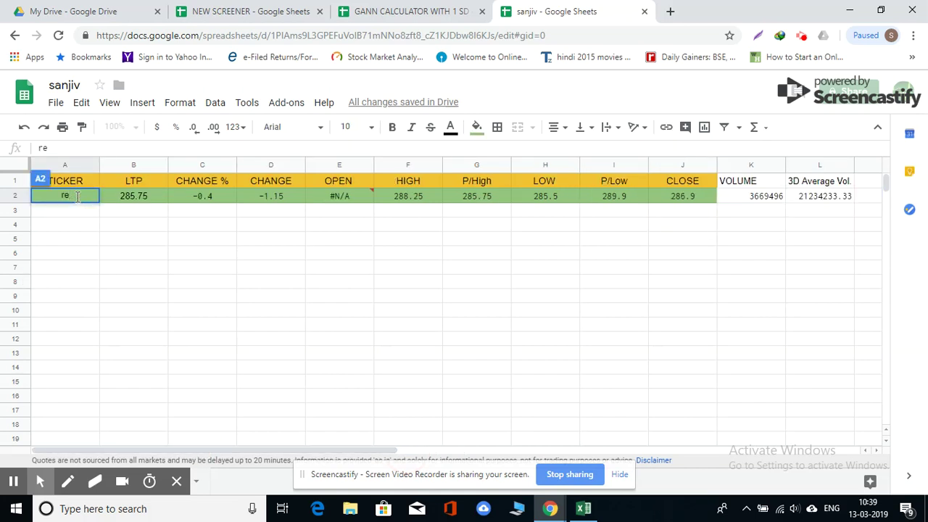
text(lcapital)
key(Return)
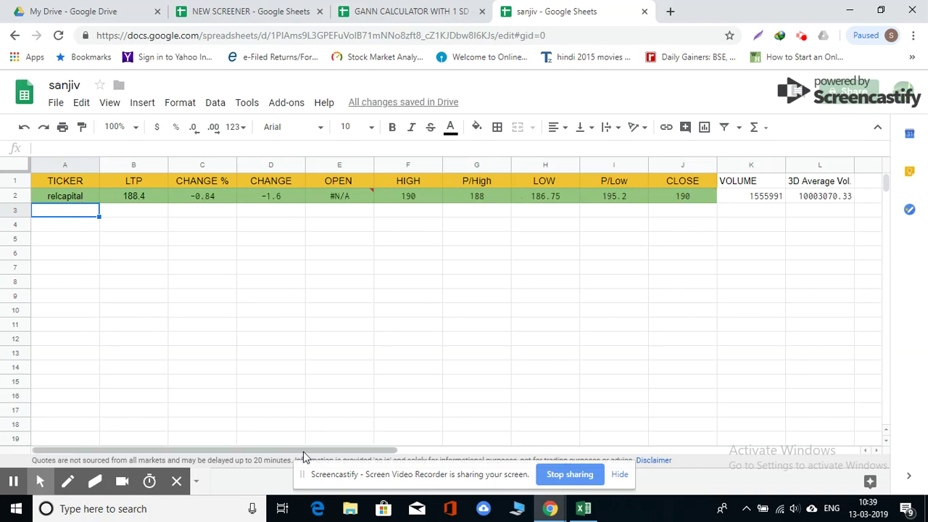
Change the avg vol. formula in cell X2 to average the Volume range W2:W3
drag(303, 450, 698, 446)
click(773, 197)
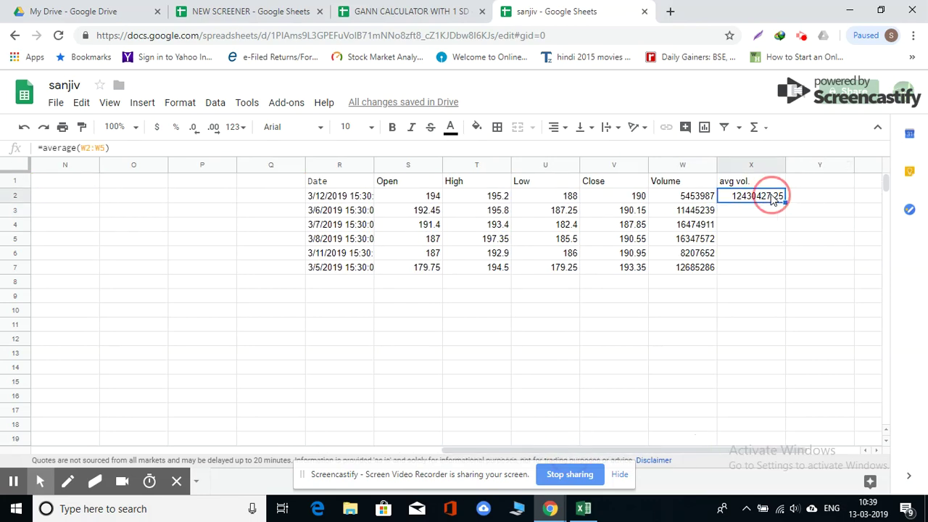
click(105, 148)
key(BackSpace)
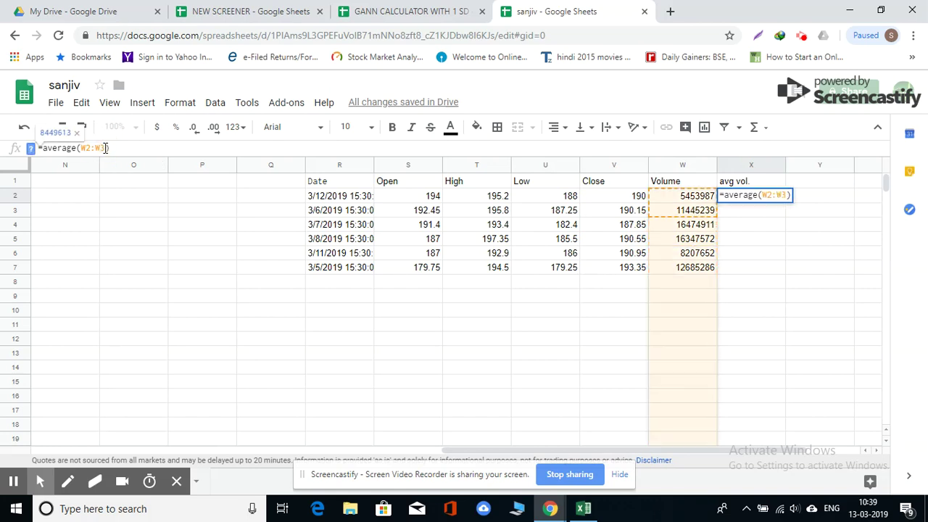
text(3)
key(Return)
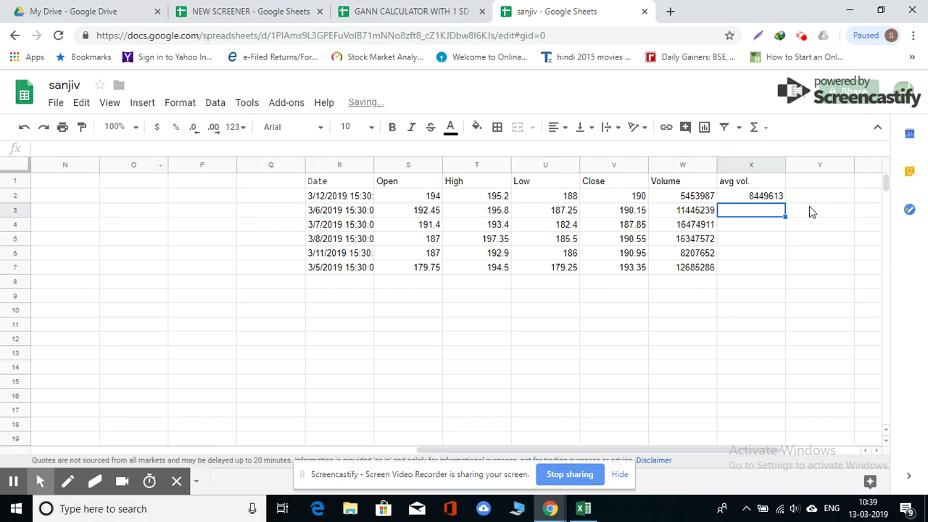
Review the SORT formula in R1 and extend the avg vol. formula in X2 to average W2:W4
click(759, 199)
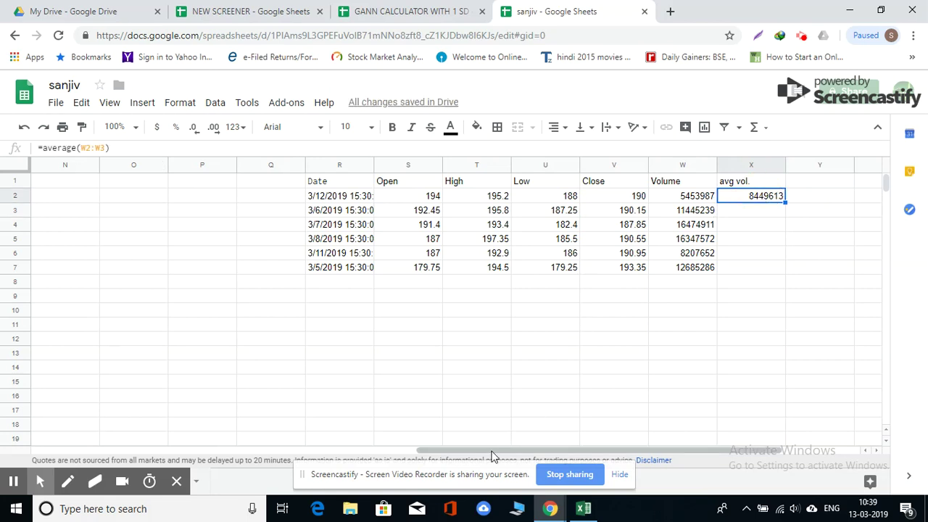
drag(491, 454, 464, 455)
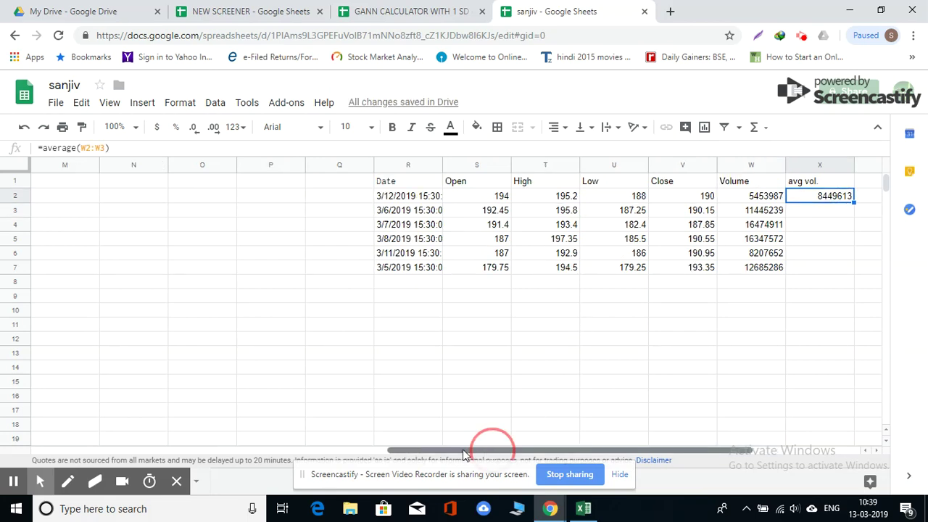
click(400, 183)
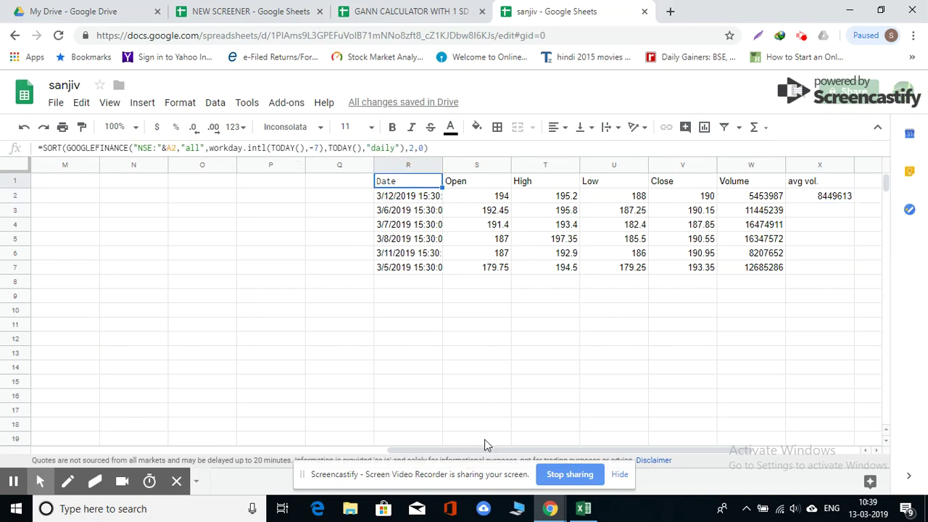
drag(486, 454, 684, 430)
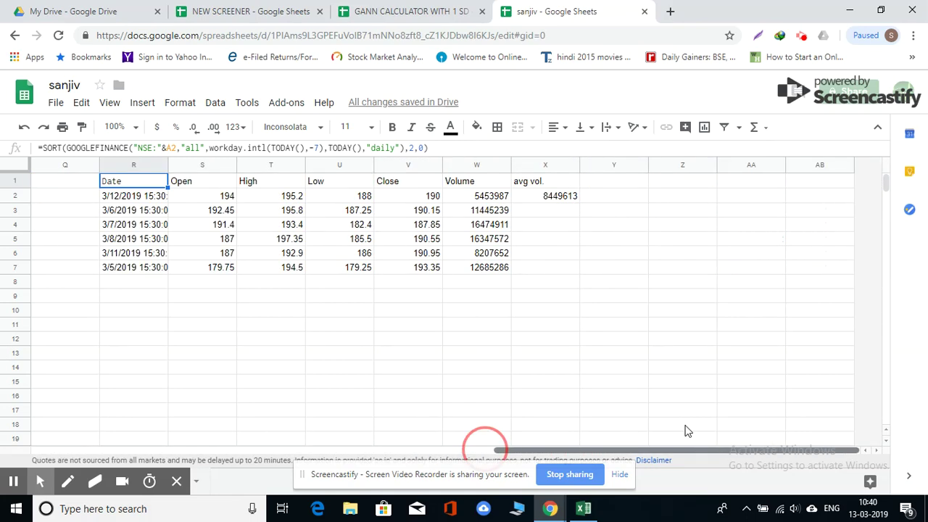
click(552, 199)
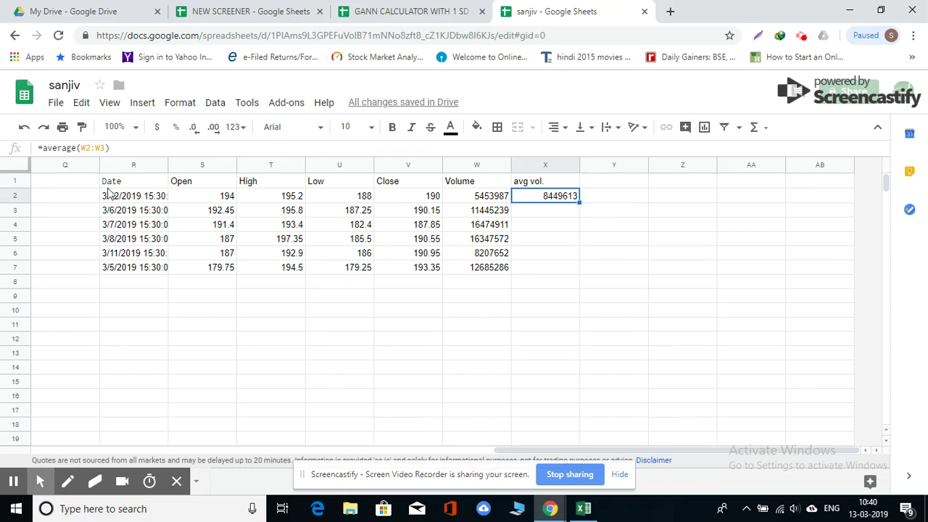
click(105, 148)
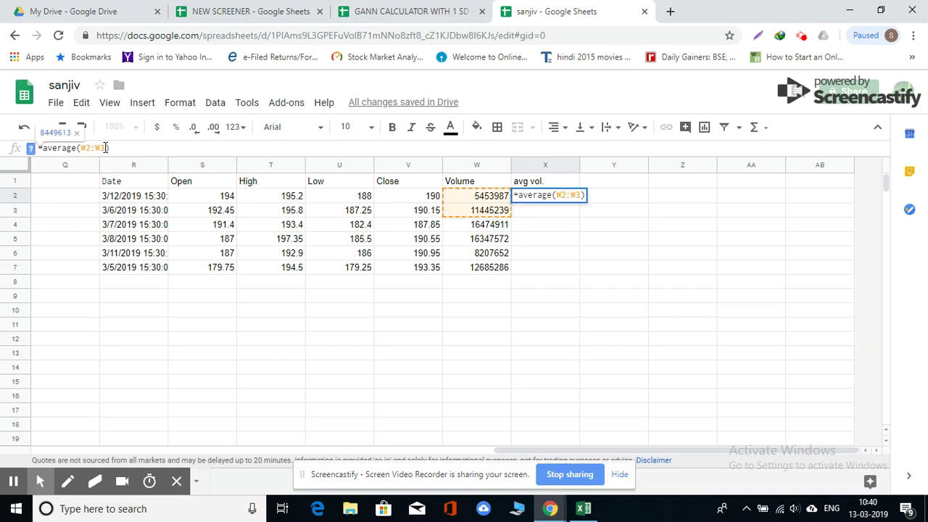
key(BackSpace)
text(4)
key(Return)
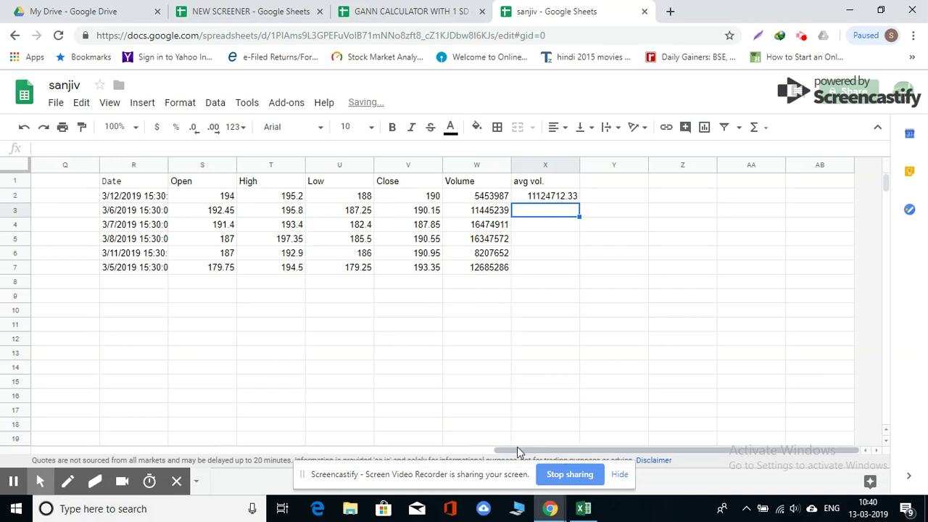
Set the workday.intl offset in the SORT GOOGLEFINANCE formula in cell R1 to -6
drag(517, 451, 470, 459)
click(680, 201)
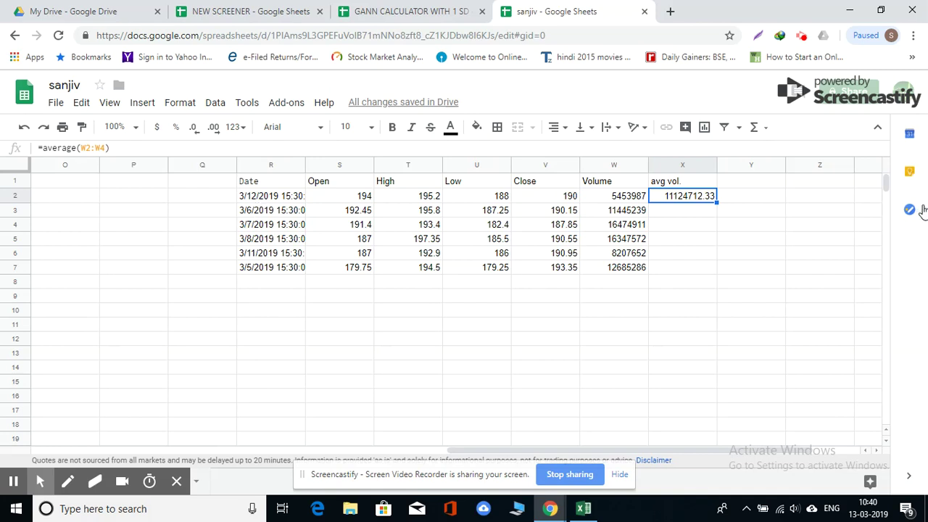
click(888, 184)
click(266, 187)
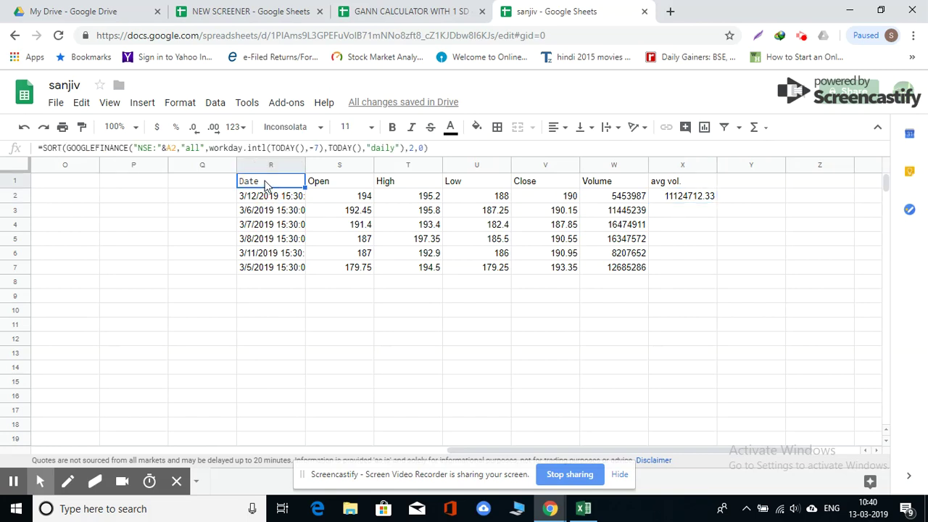
click(319, 148)
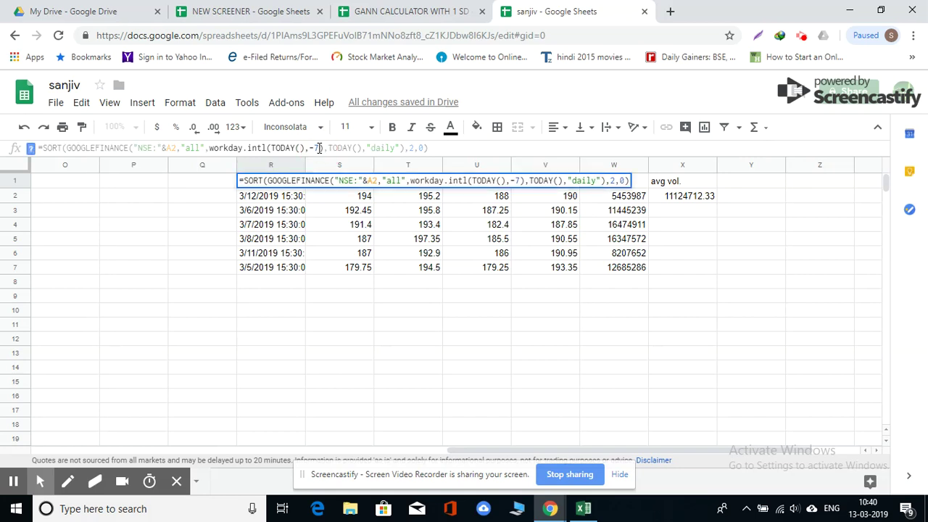
key(BackSpace)
text(6)
key(Return)
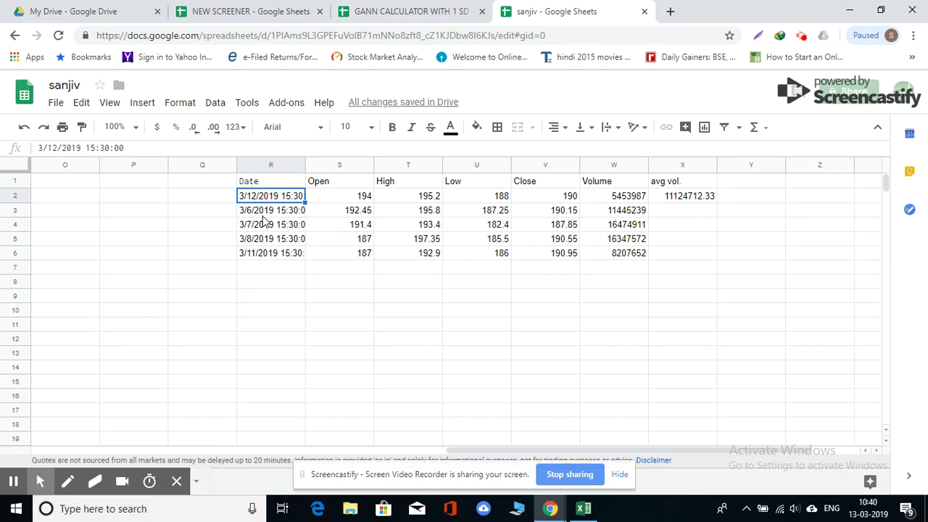
Set the workday.intl offset in cell R1's SORT GOOGLEFINANCE formula to -4 and compare X2's average with the 3D Average Vol. in L2
click(887, 182)
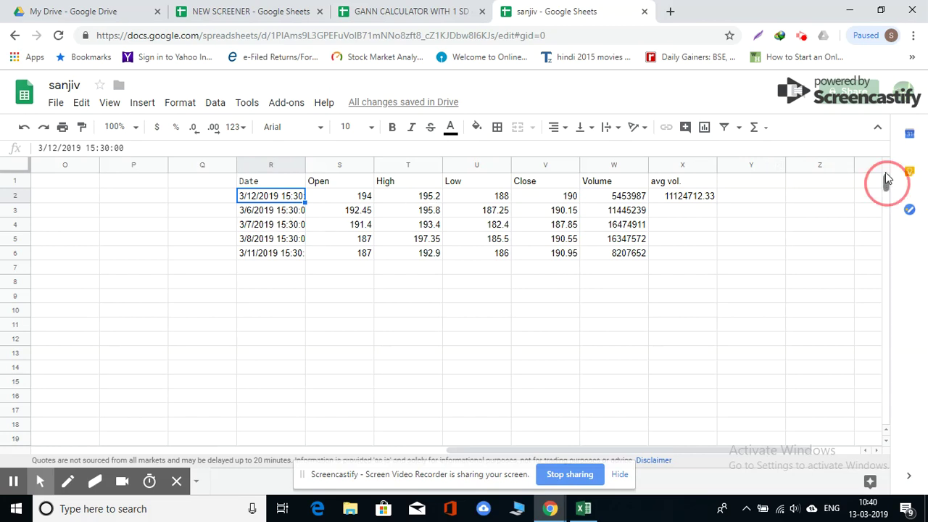
click(259, 182)
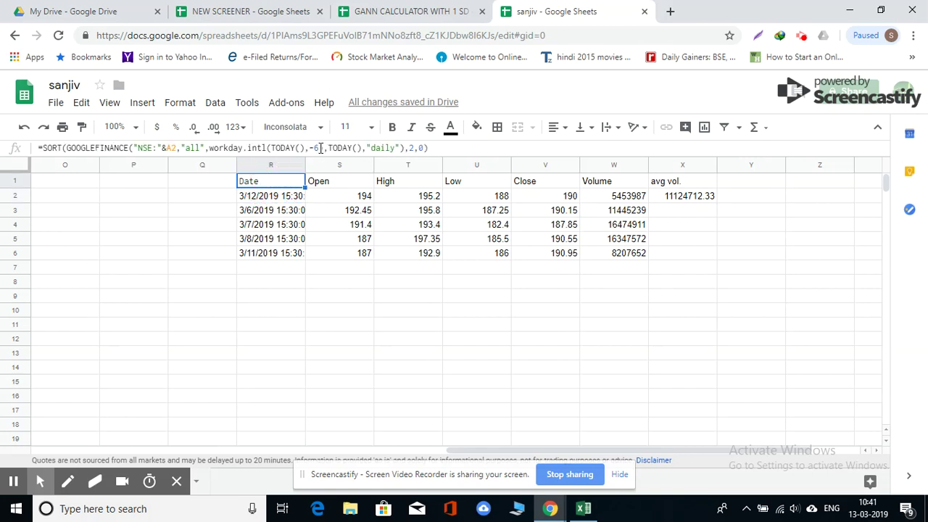
click(320, 148)
key(BackSpace)
text(4)
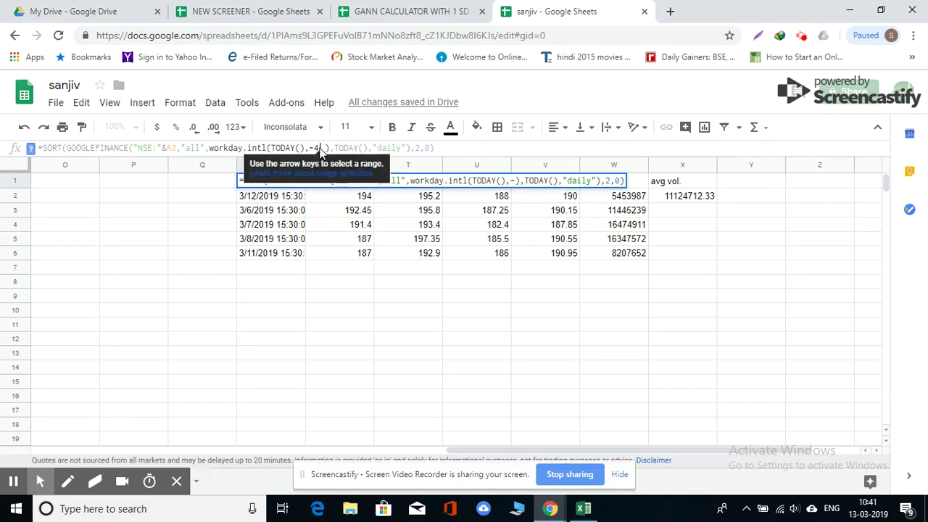
key(Return)
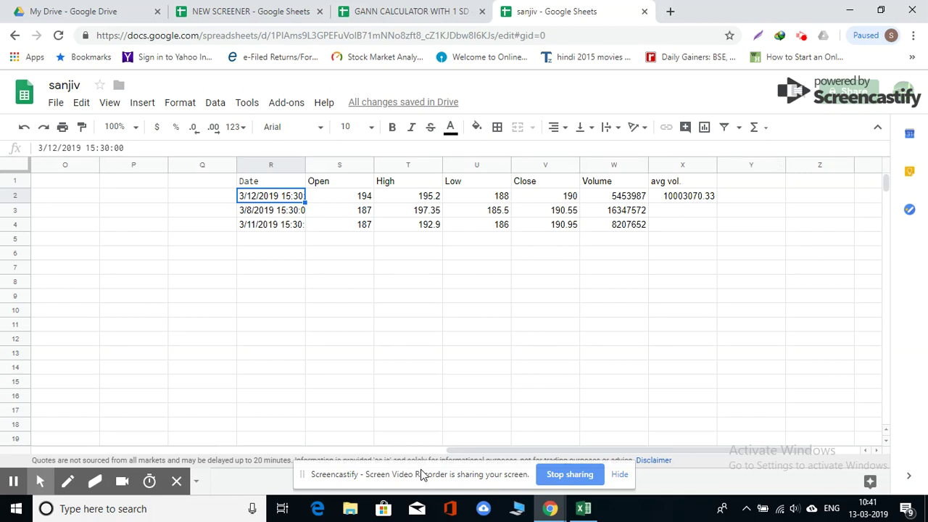
drag(481, 450, 254, 464)
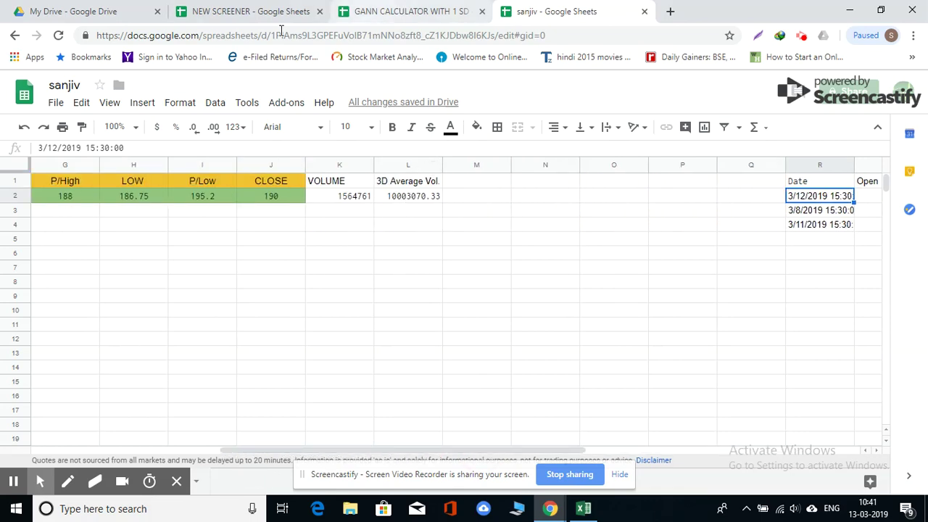
Switch to the NEW SCREENER spreadsheet and fill the 3d avg.vol. formula in H2 and the vol.% formula in I2 down their columns
click(245, 13)
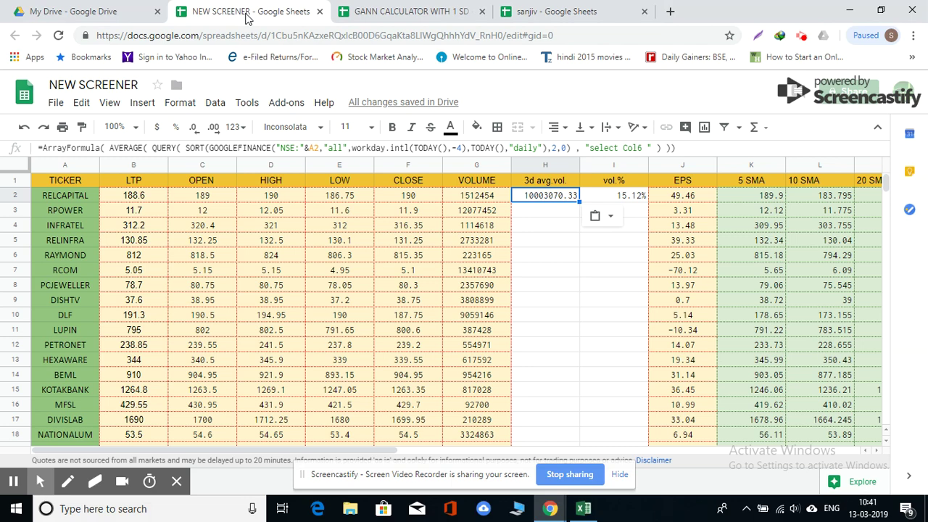
click(579, 203)
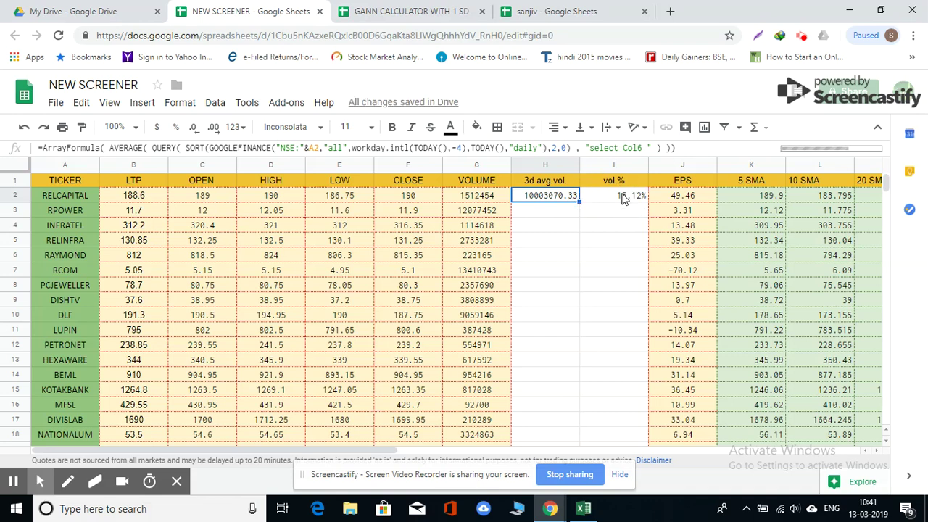
click(622, 197)
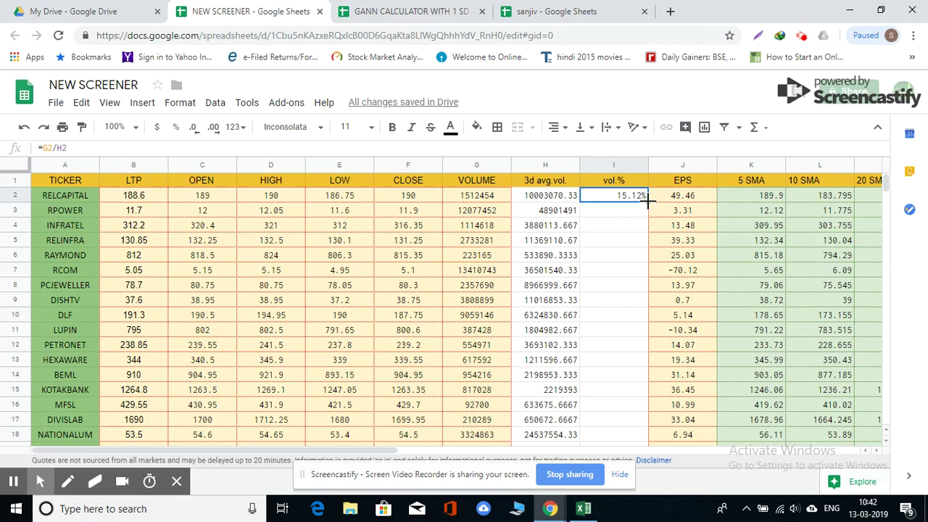
click(647, 202)
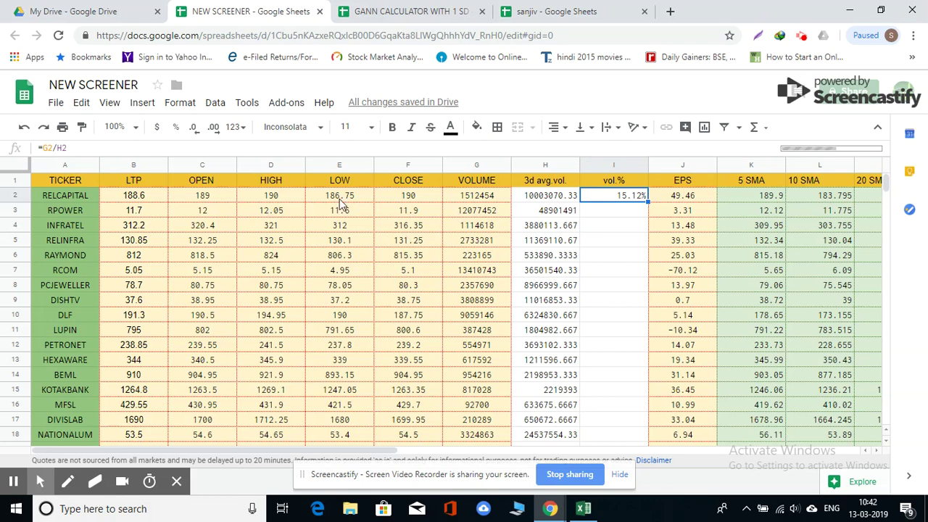
Select the entire header row 1 of the NEW SCREENER sheet
click(47, 183)
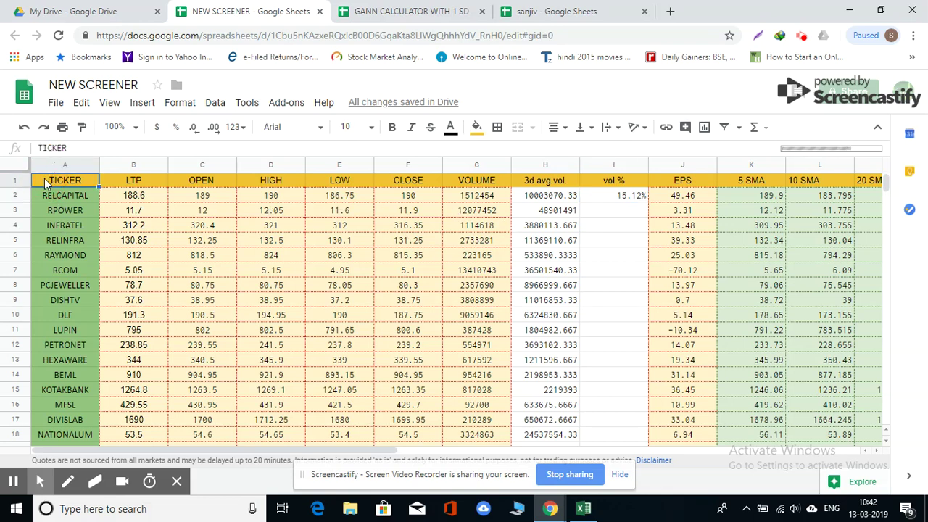
click(18, 181)
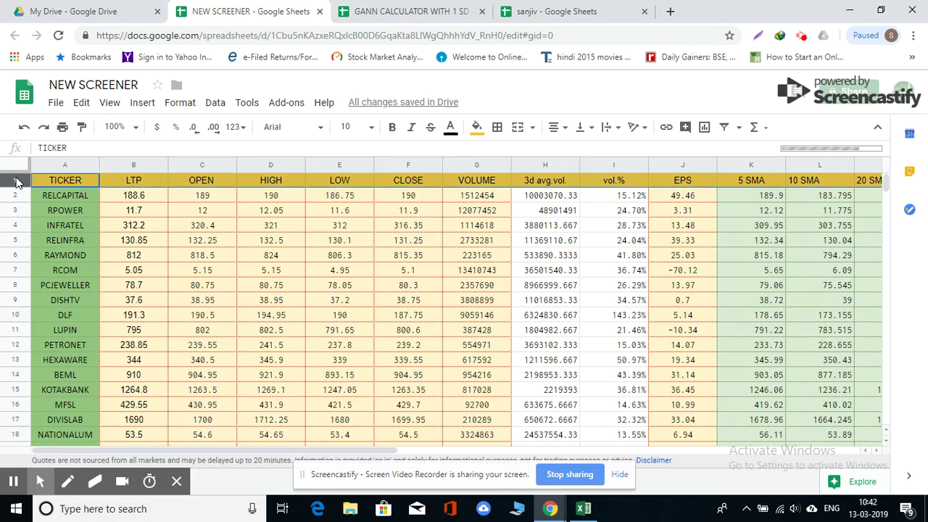